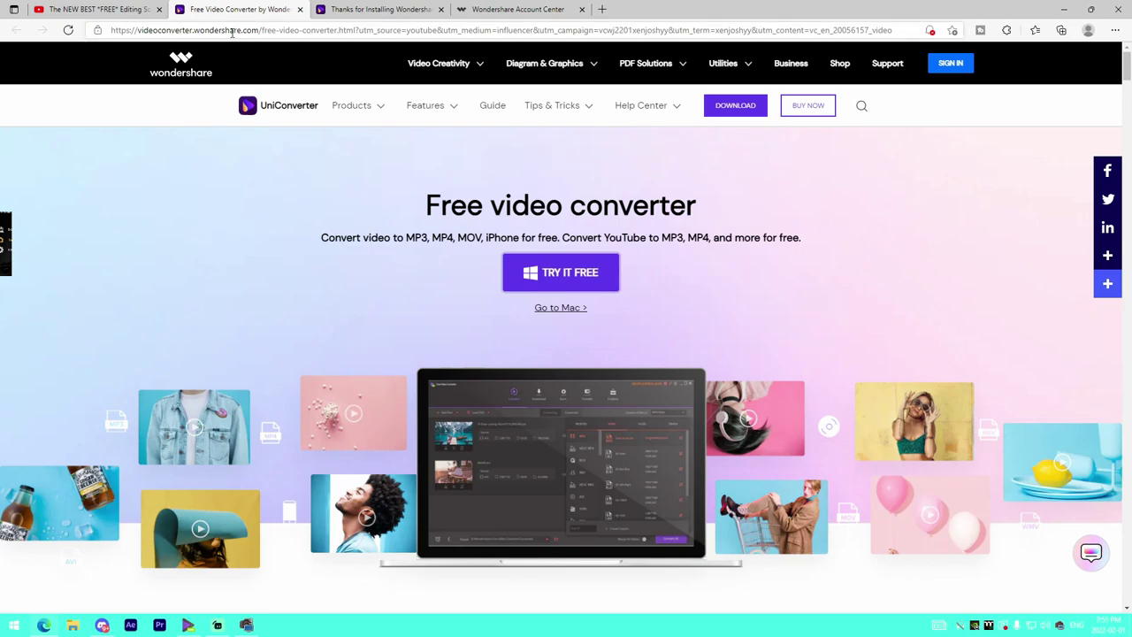
- Bring up the converter's empty Convert workspace, with MP4 output going to the Converted folder
drag(125, 33, 250, 61)
click(194, 113)
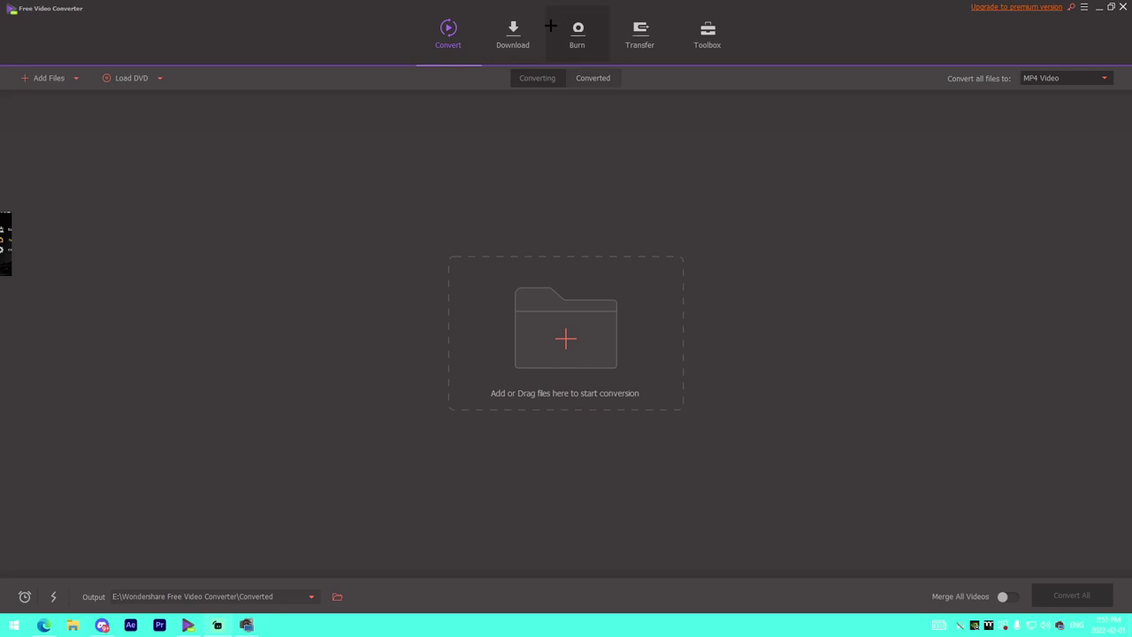
- Add 1dayedit.mp4 from the E: drive's YouTube videos folder to the conversion queue
click(555, 352)
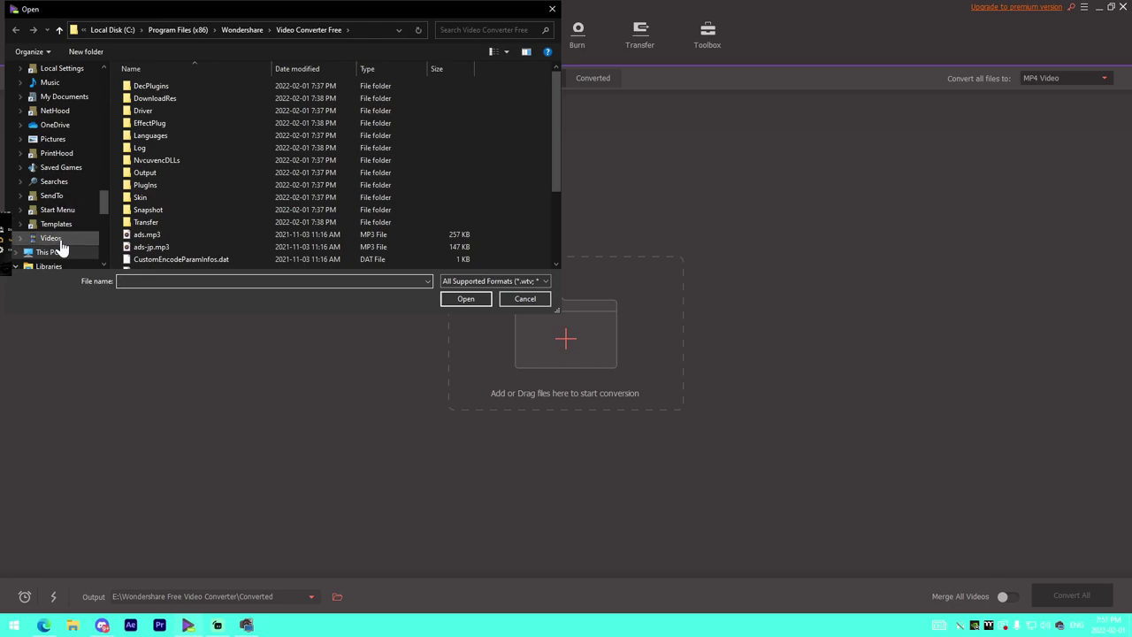
click(60, 241)
scroll(62, 221, down, 2)
click(46, 182)
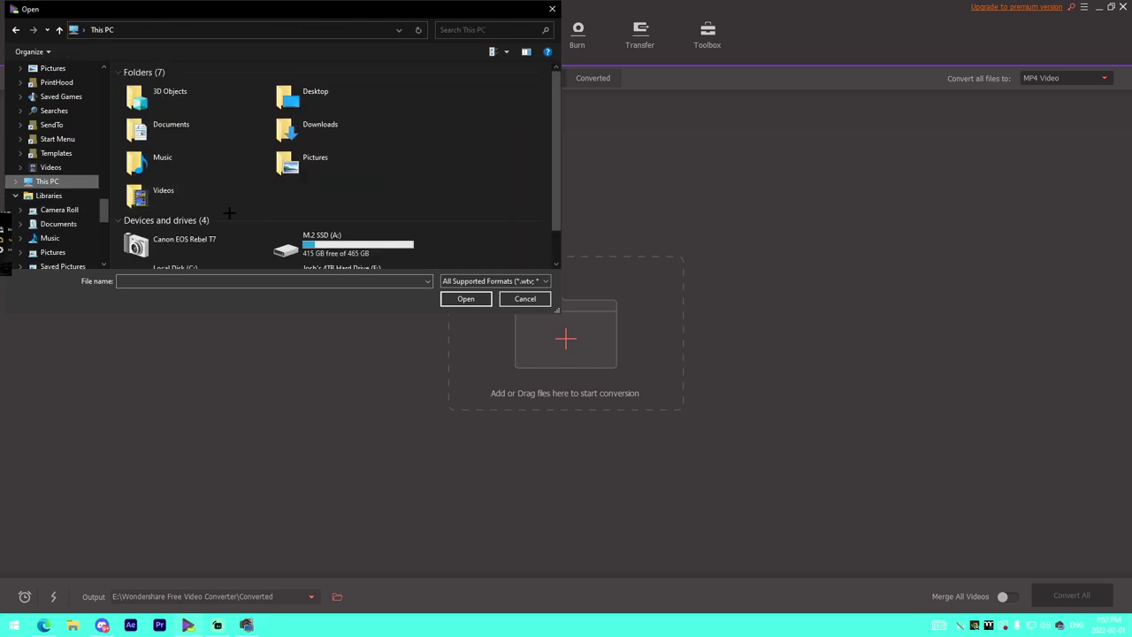
scroll(229, 213, down, 1)
double_click(341, 251)
scroll(179, 212, down, 8)
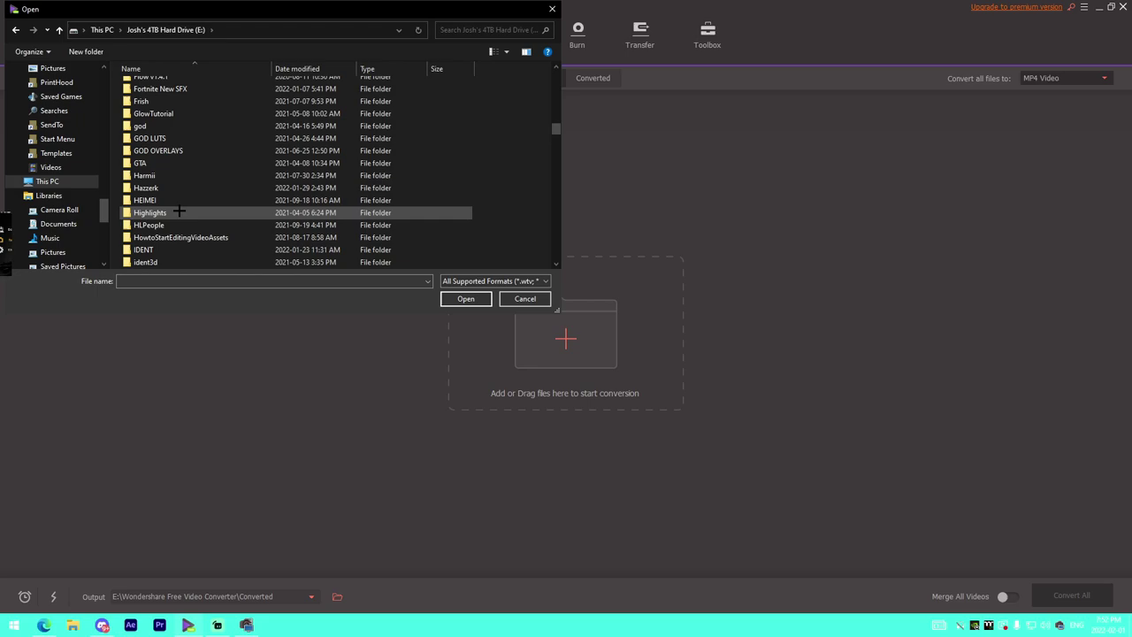
scroll(179, 212, down, 6)
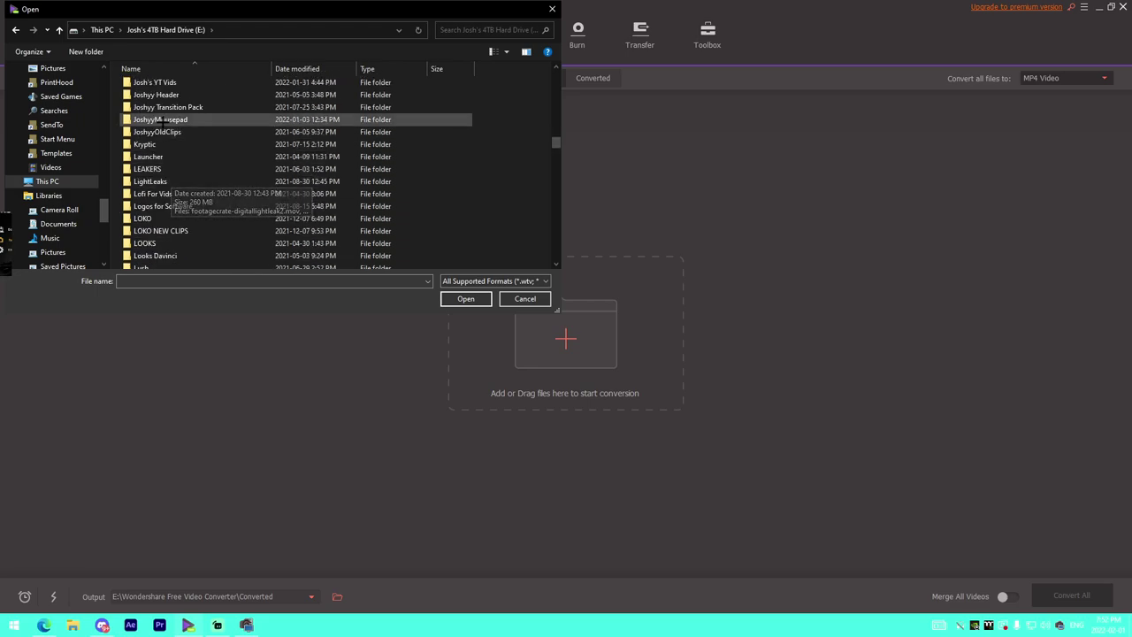
double_click(155, 81)
click(295, 88)
click(459, 299)
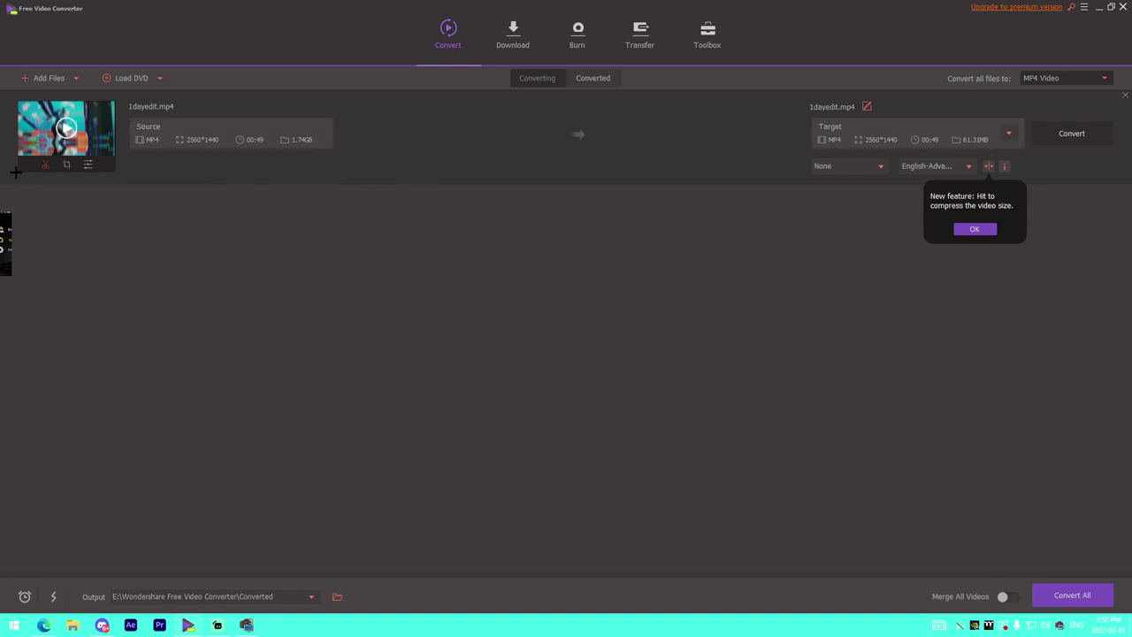
- Leave 1dayedit.mp4 untrimmed and bring up the output format list
click(45, 163)
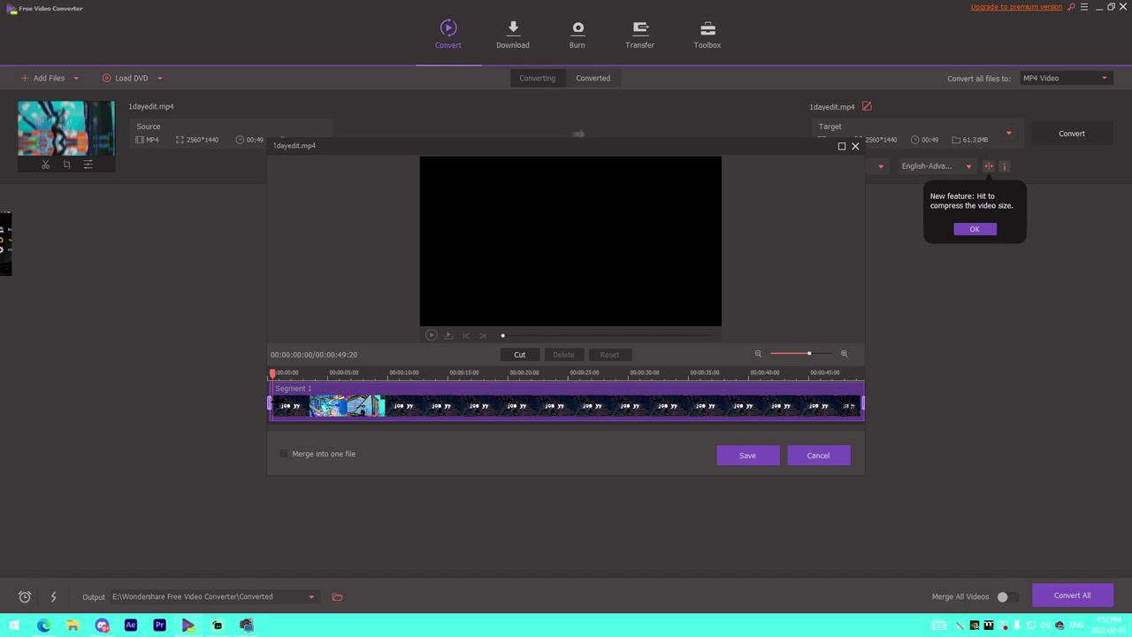
click(814, 456)
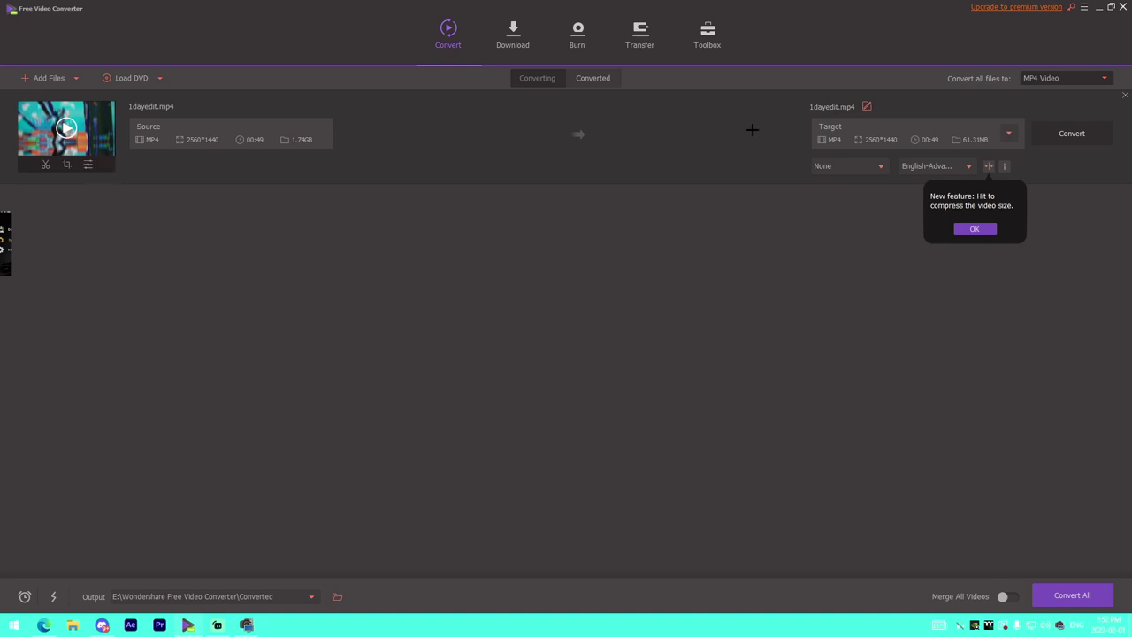
click(839, 130)
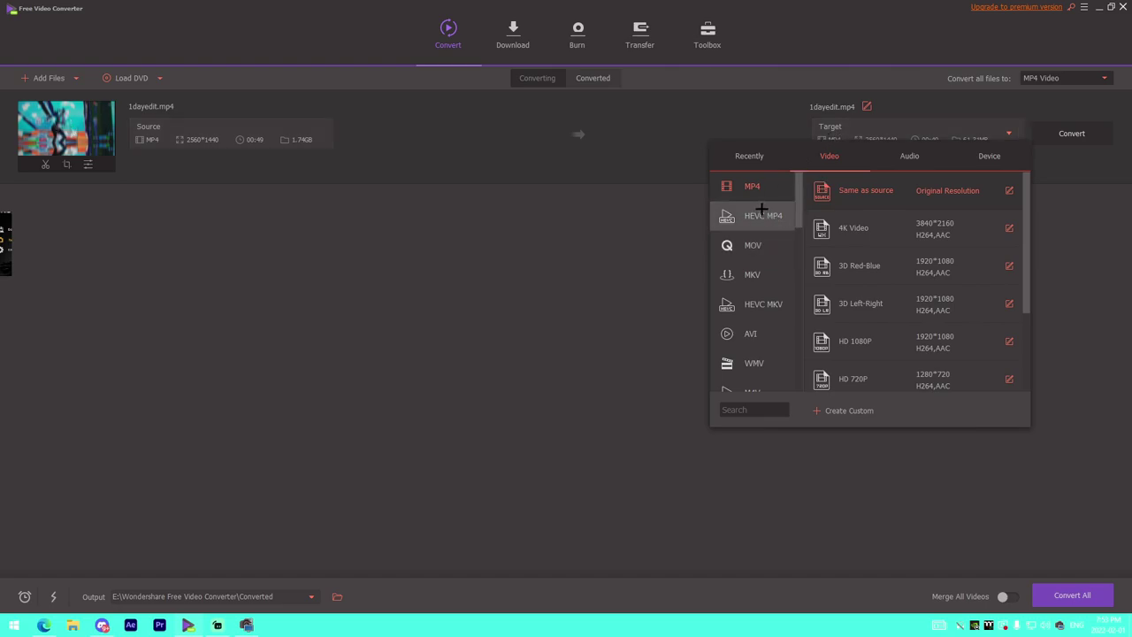
- Browse the Video, Audio and Device output format lists
drag(801, 210, 798, 370)
scroll(757, 274, up, 5)
scroll(758, 292, down, 2)
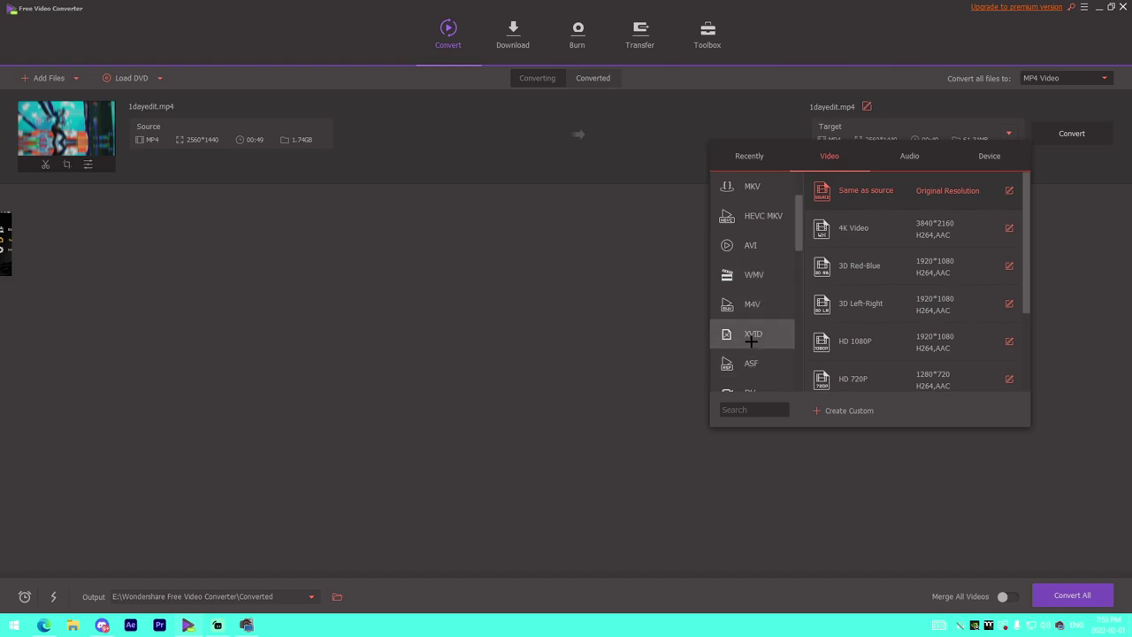
scroll(751, 341, down, 3)
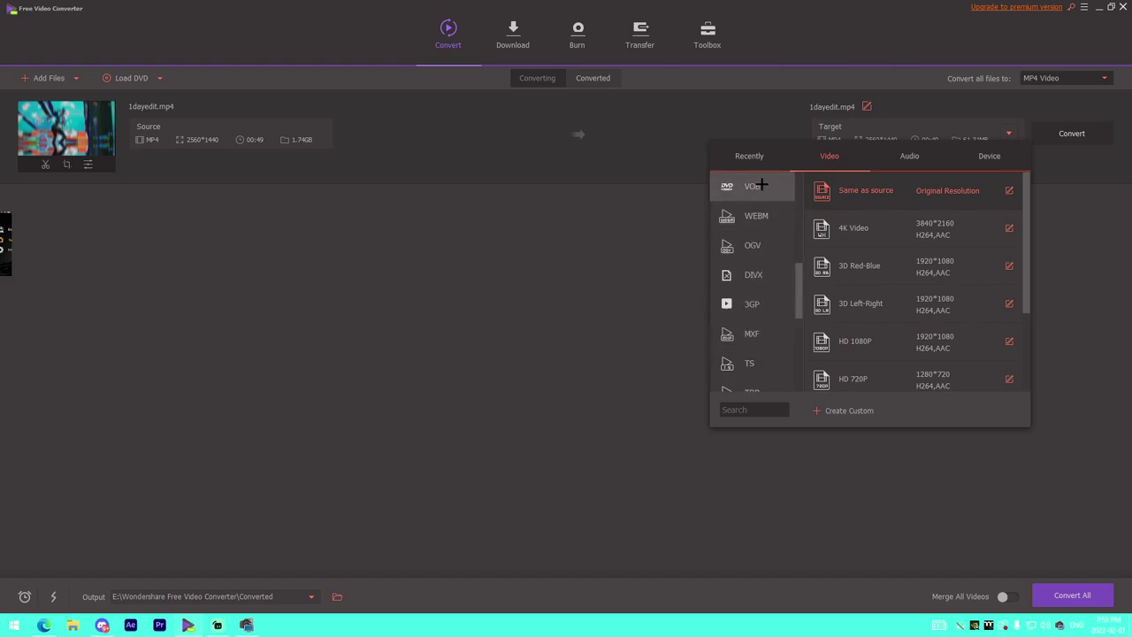
scroll(726, 252, down, 5)
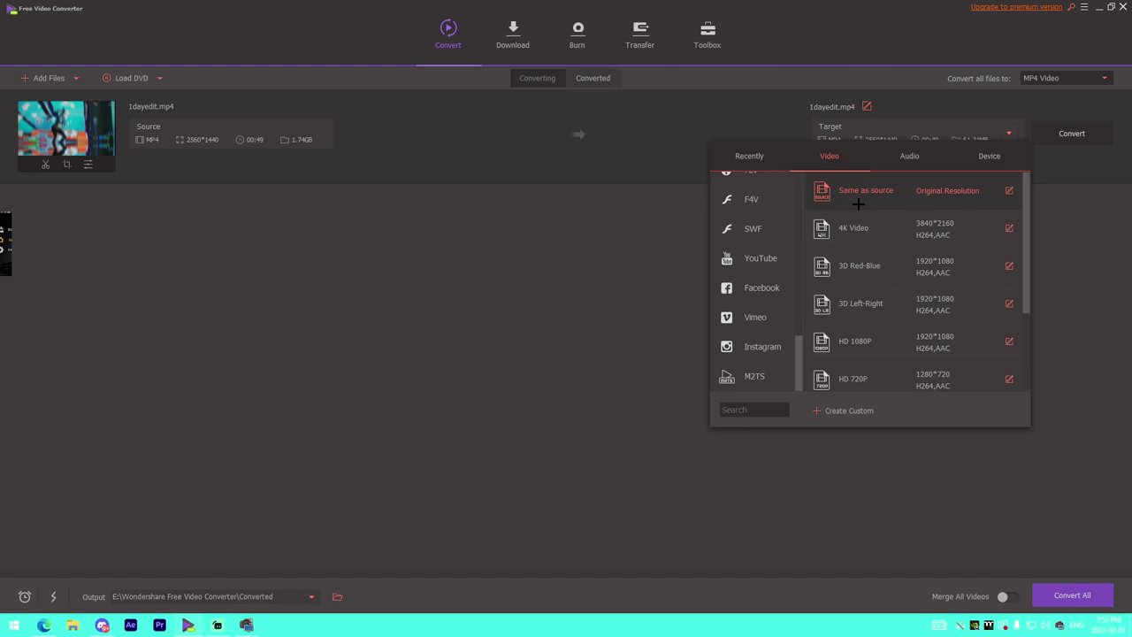
scroll(889, 252, down, 2)
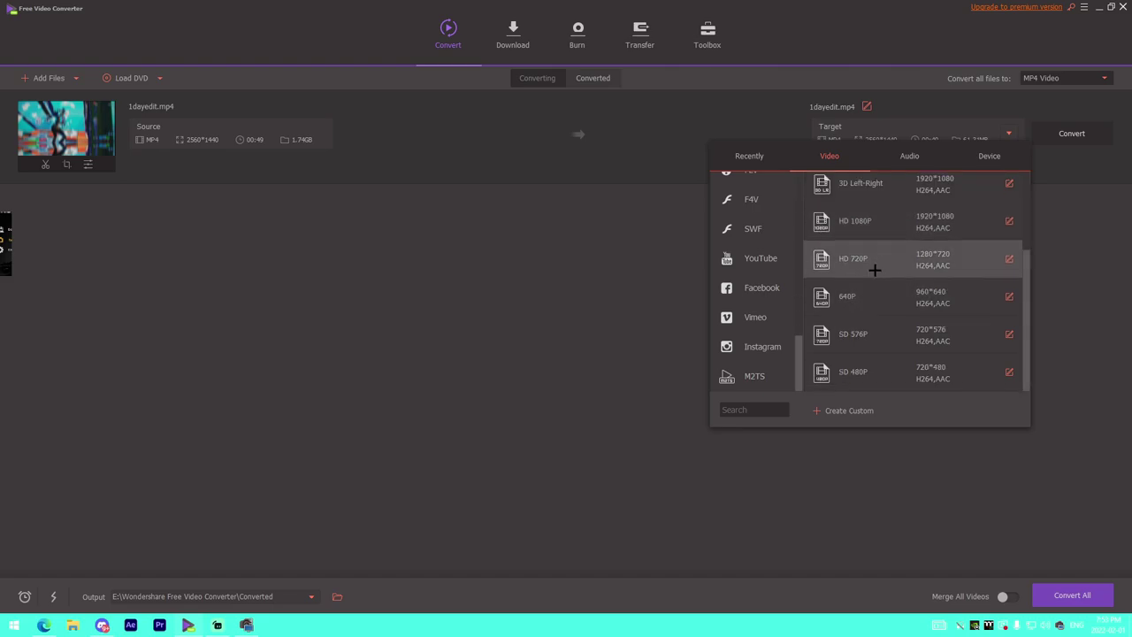
scroll(875, 281, up, 3)
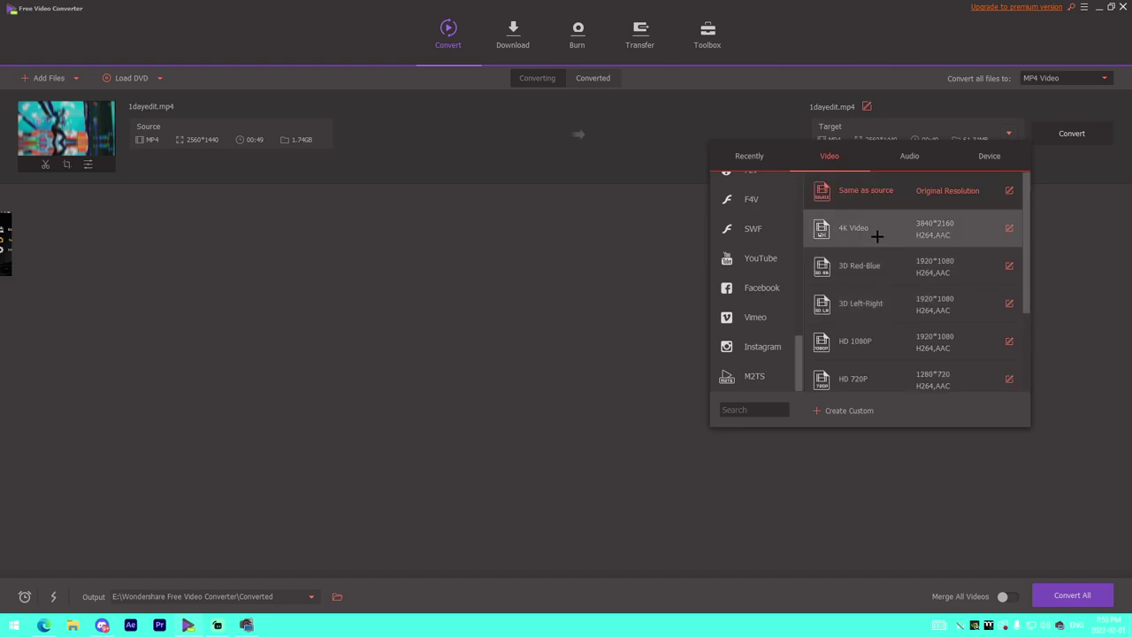
click(909, 155)
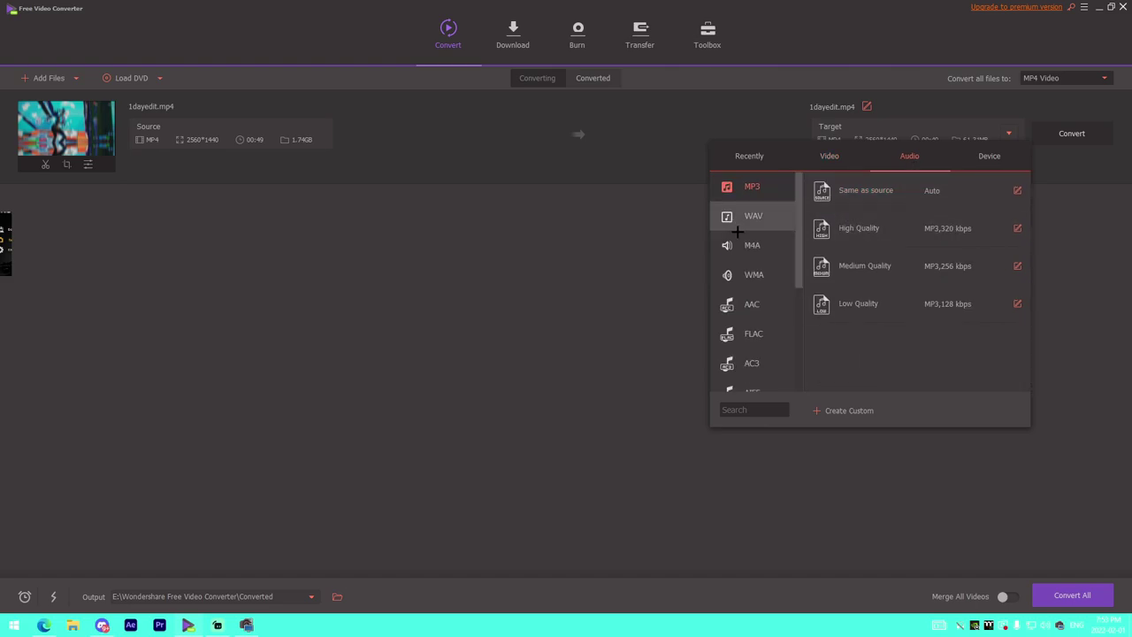
scroll(765, 262, down, 1)
scroll(766, 262, up, 1)
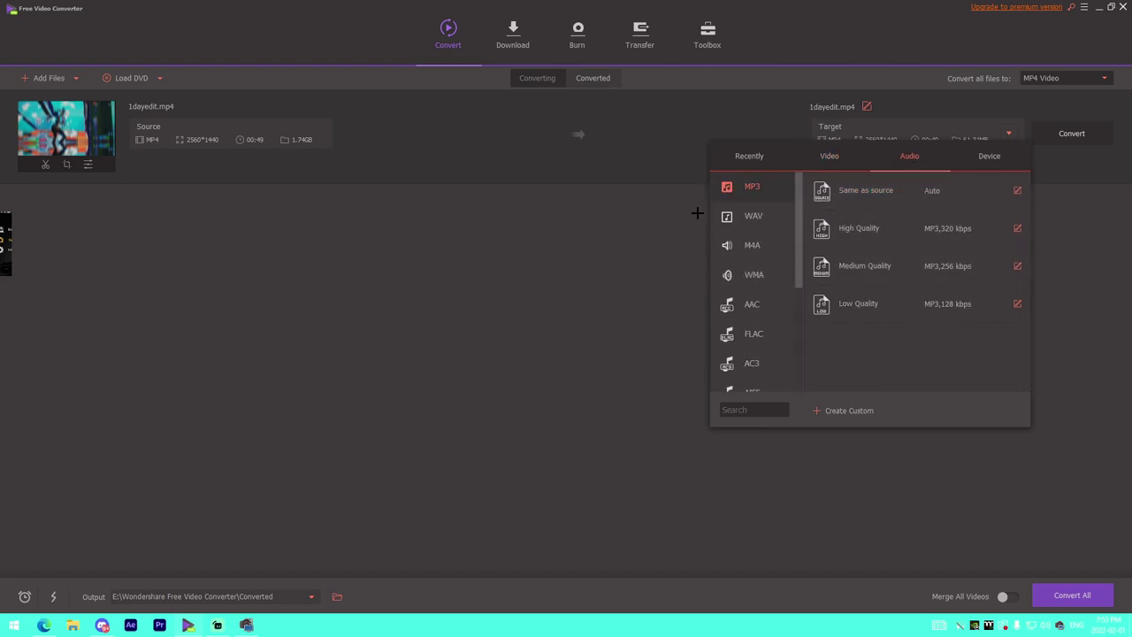
click(979, 157)
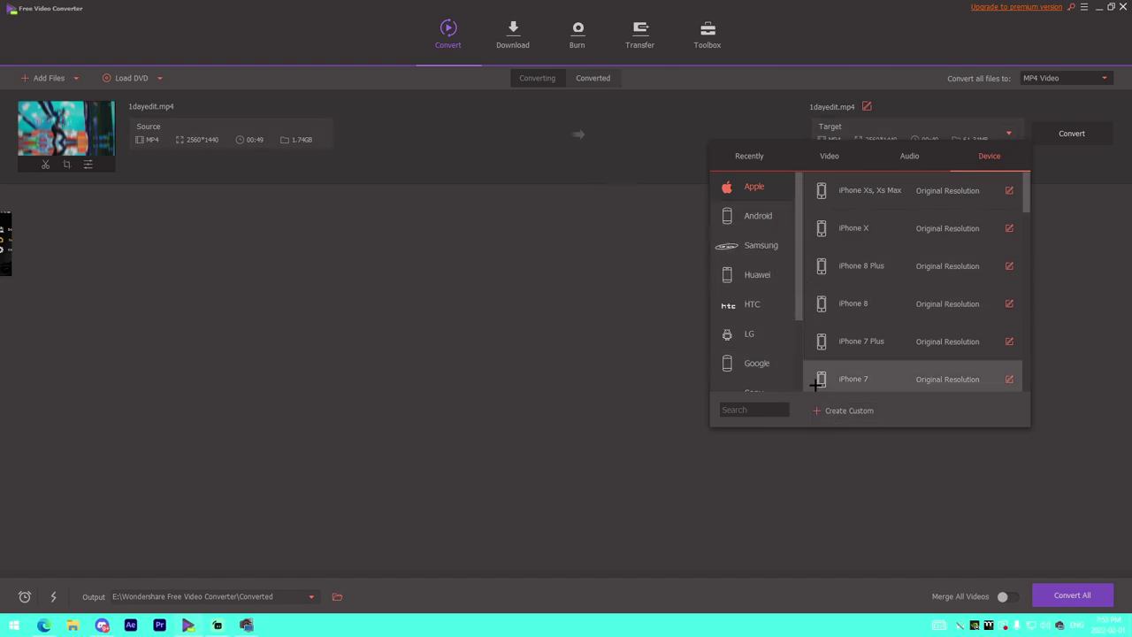
- Set the output to AVI HD 1080P at 1920*1080
click(829, 156)
click(738, 333)
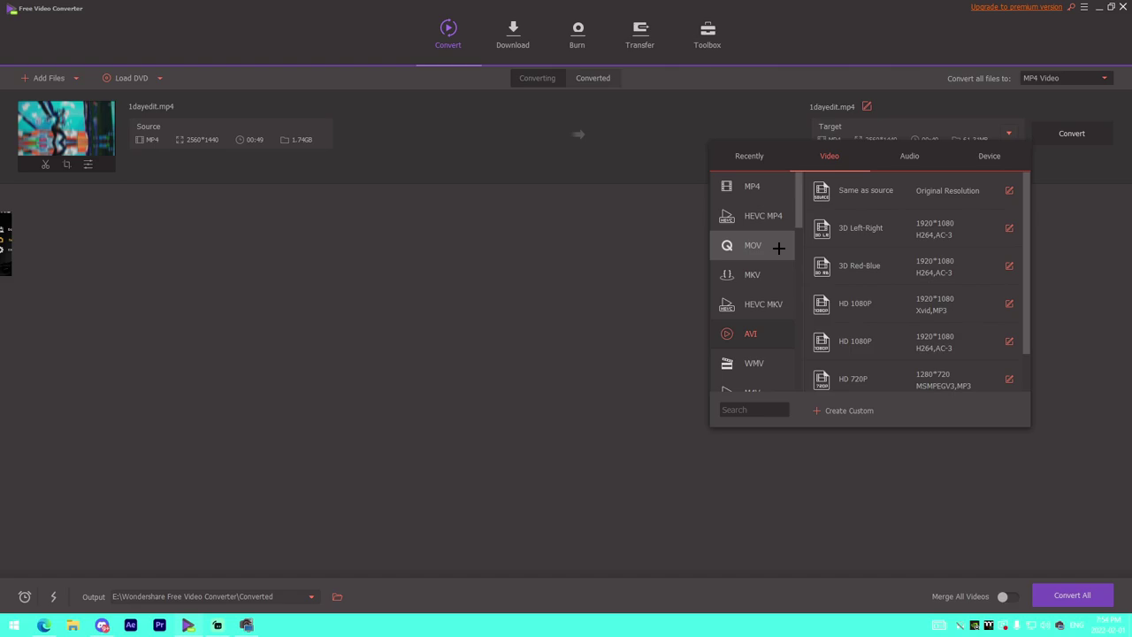
click(888, 311)
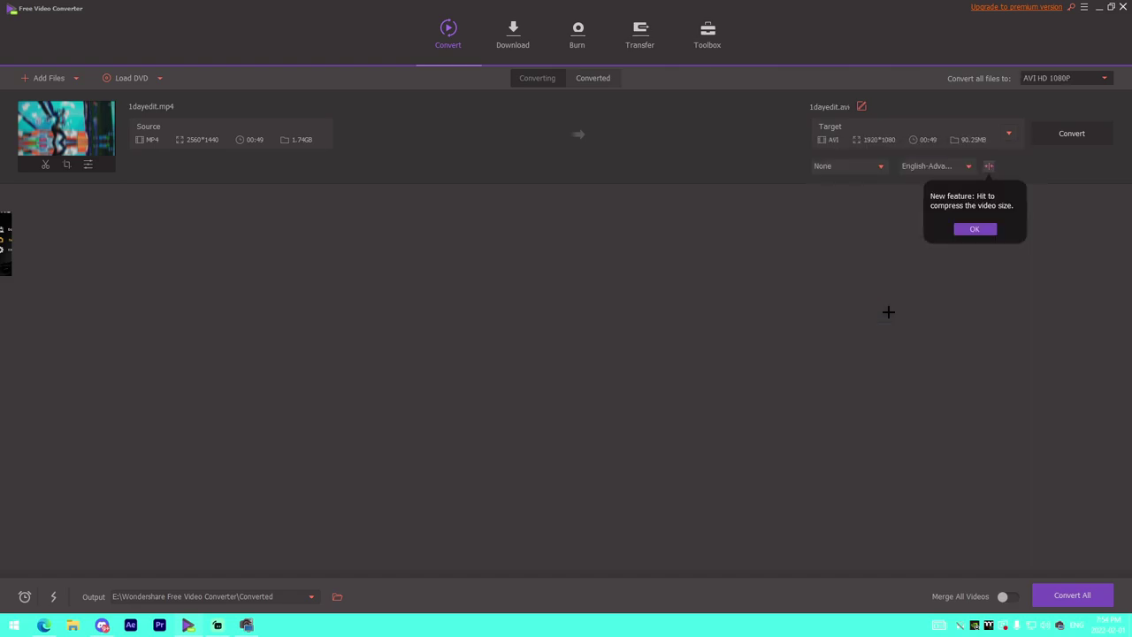
- Dismiss the compress tip, start the AVI conversion, and cancel it around 12%
click(974, 229)
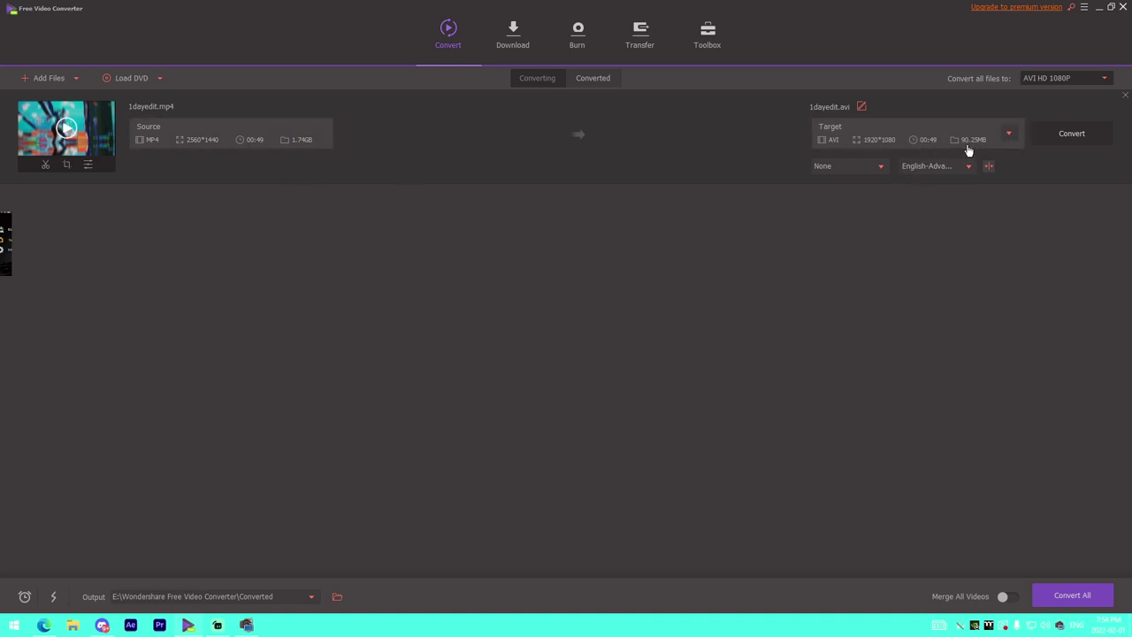
click(1069, 134)
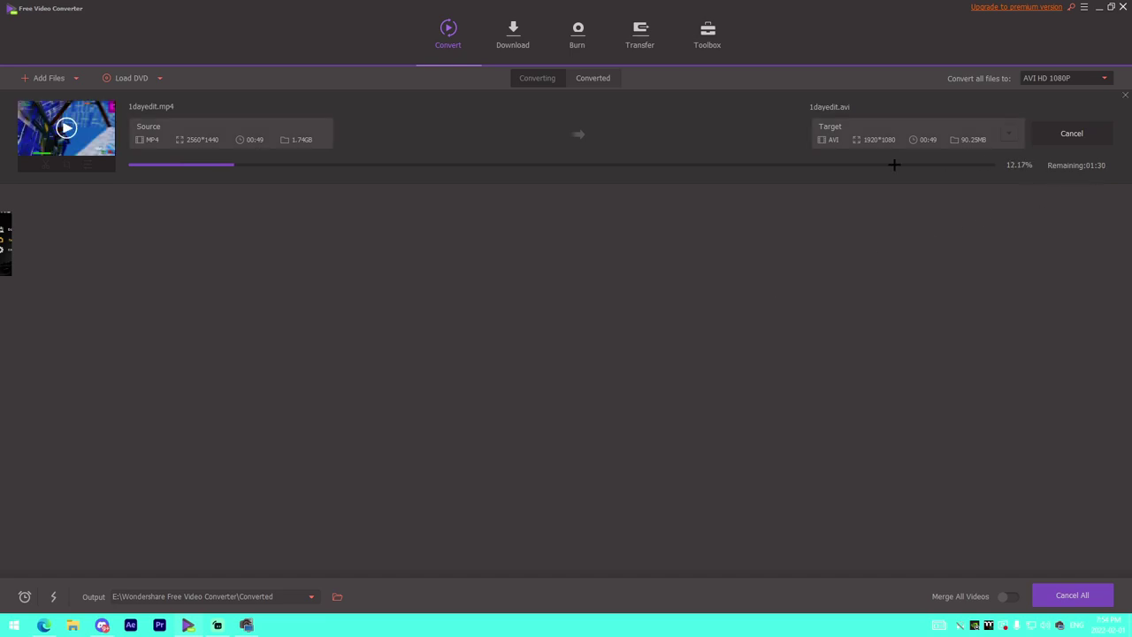
click(1062, 141)
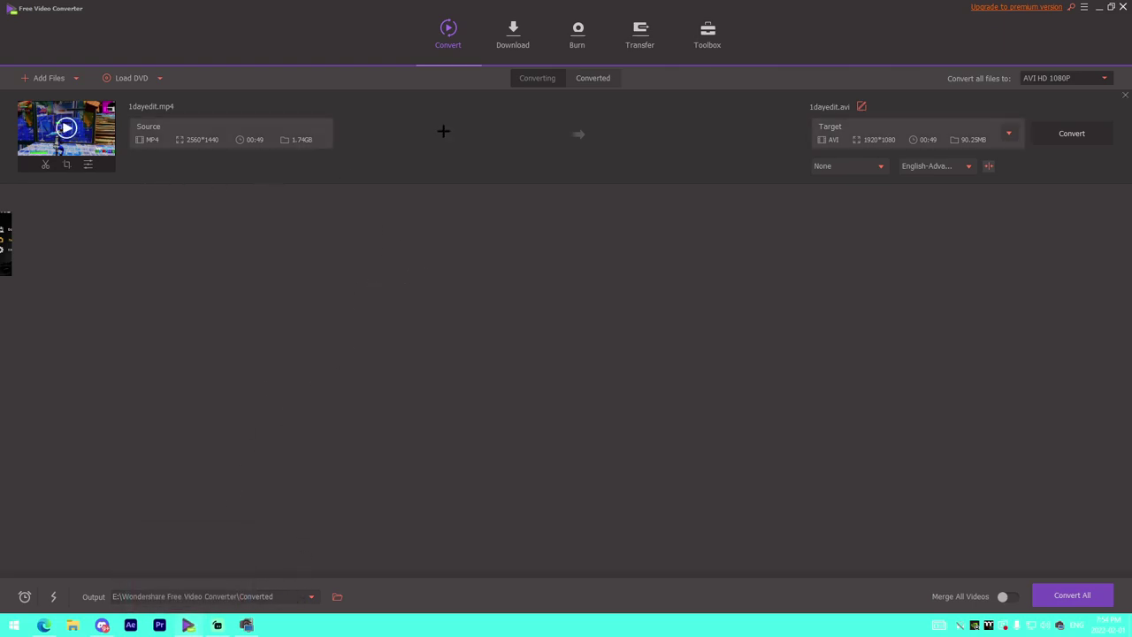
- Show the converter's Download section, then search YouTube for 'burn juice'
click(528, 37)
mouse_move(46, 630)
click(74, 559)
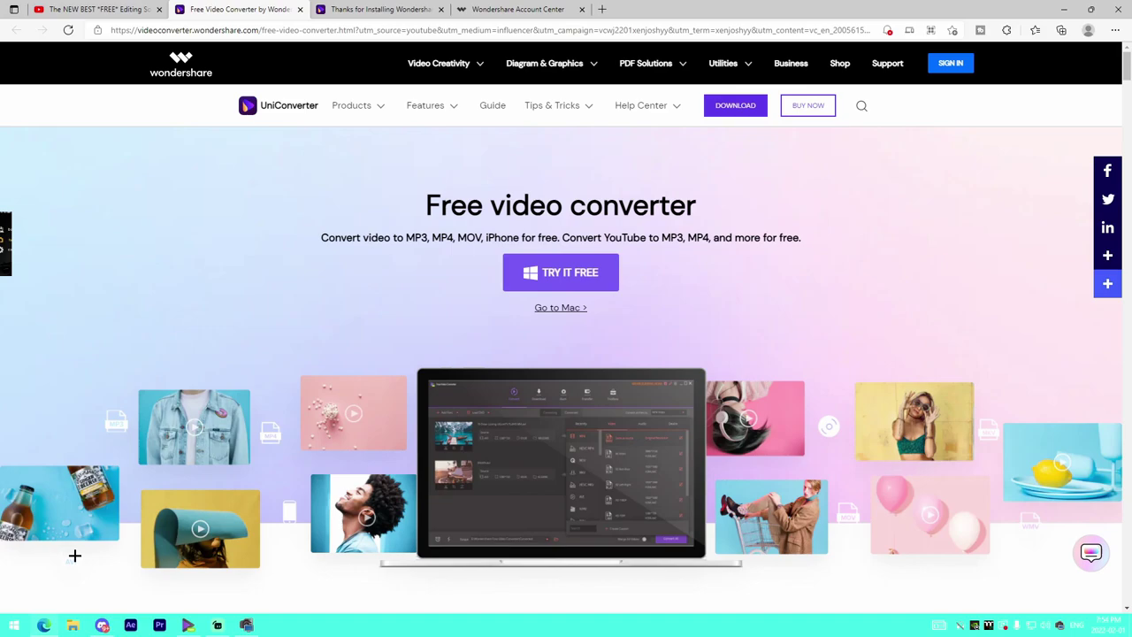
click(124, 9)
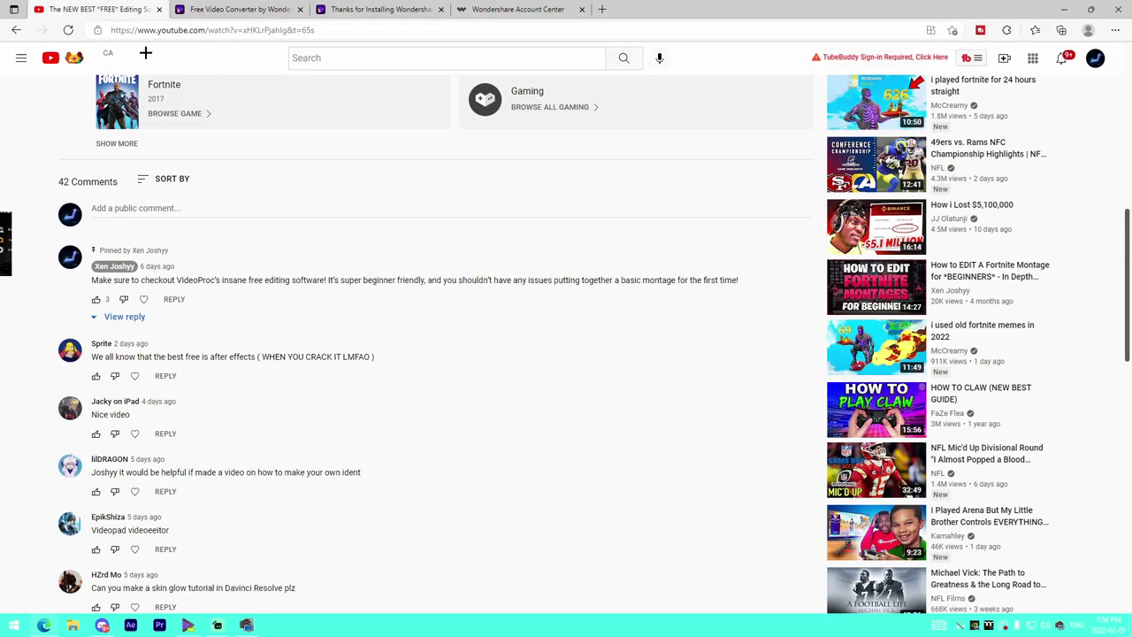
click(355, 60)
text(burn juice)
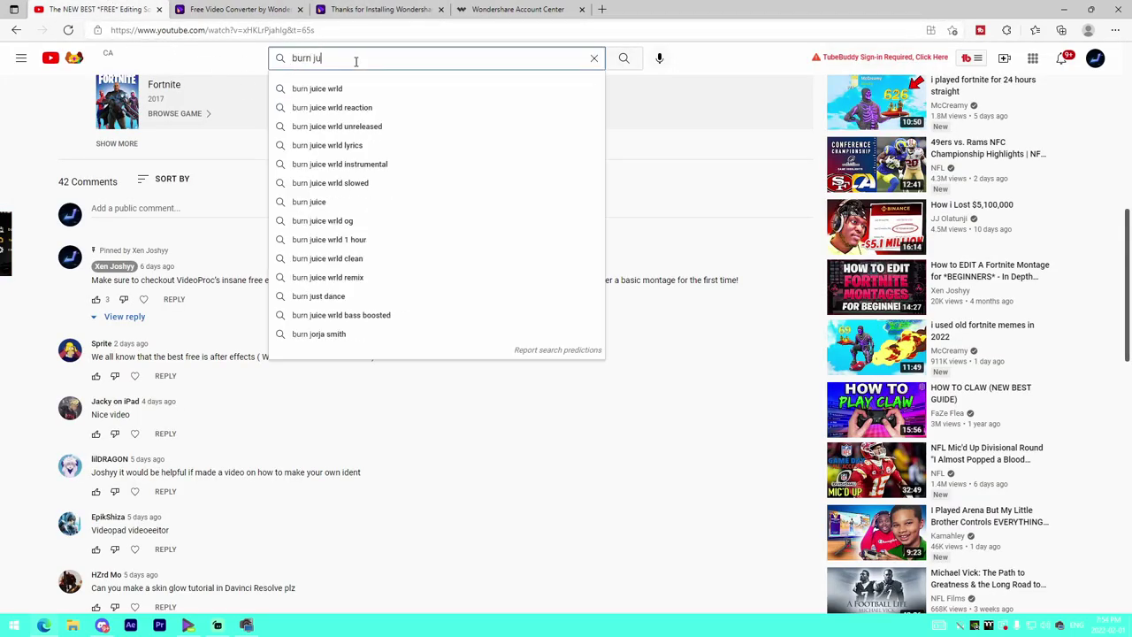
key(Return)
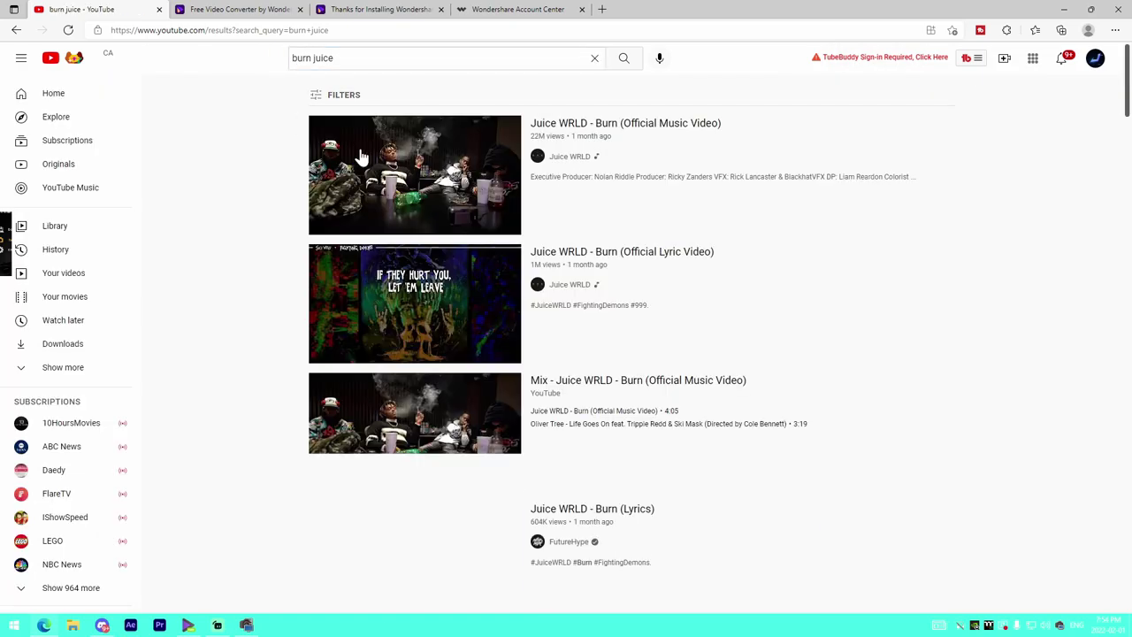
- Copy the Juice WRLD - Burn (Official Music Video) link and return to the converter
right_click(478, 175)
click(523, 307)
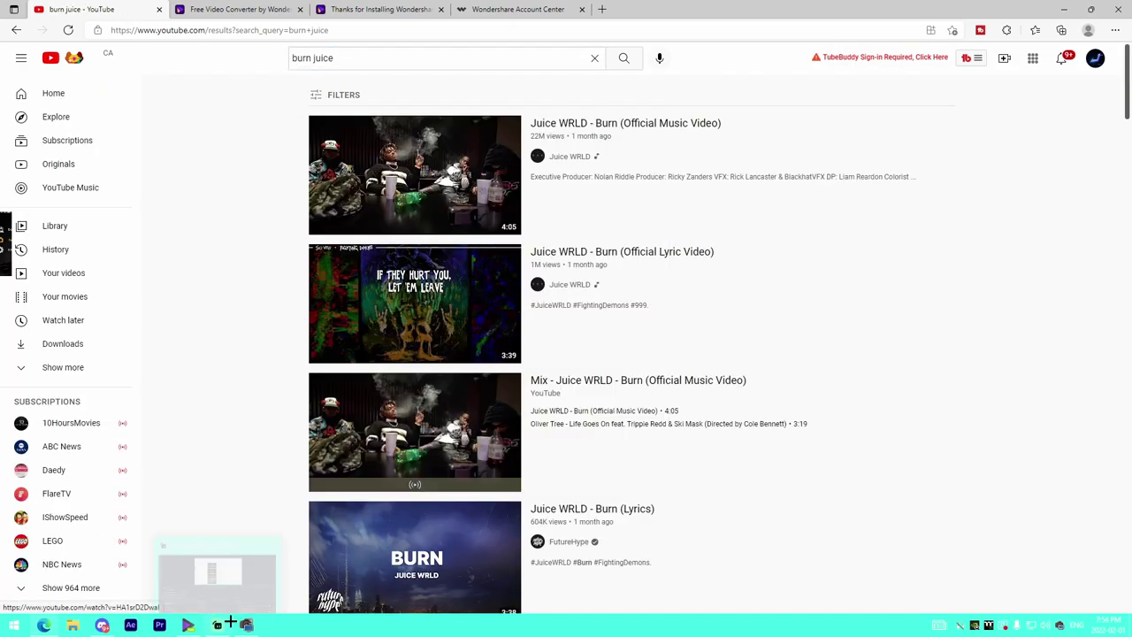
click(189, 625)
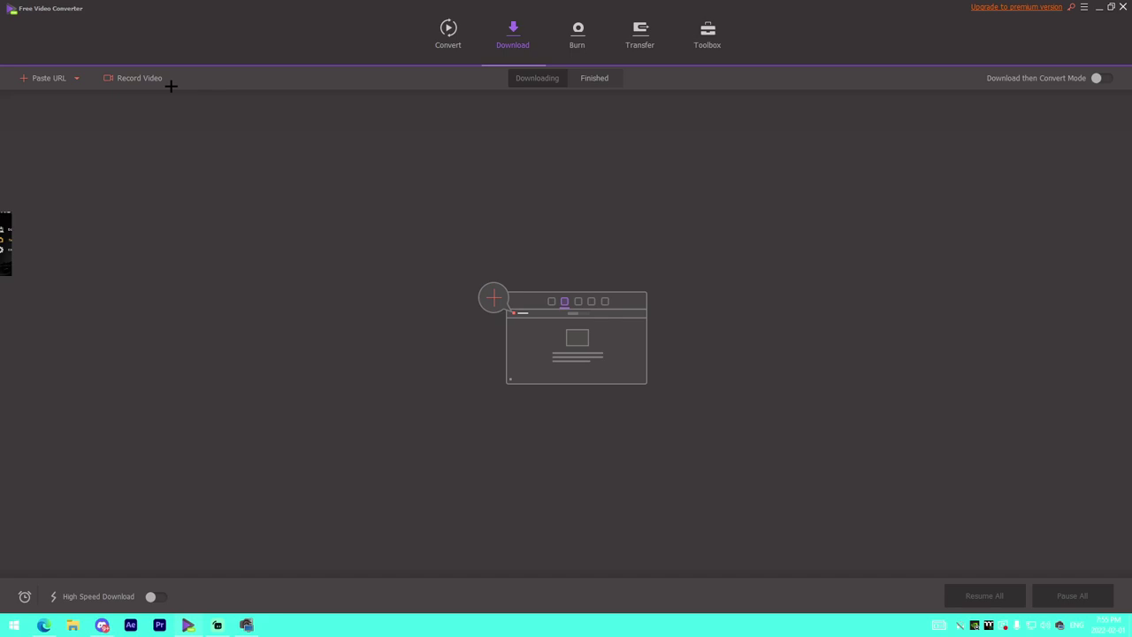
- Paste the copied link and download the Burn video as a 720P MP4
click(48, 78)
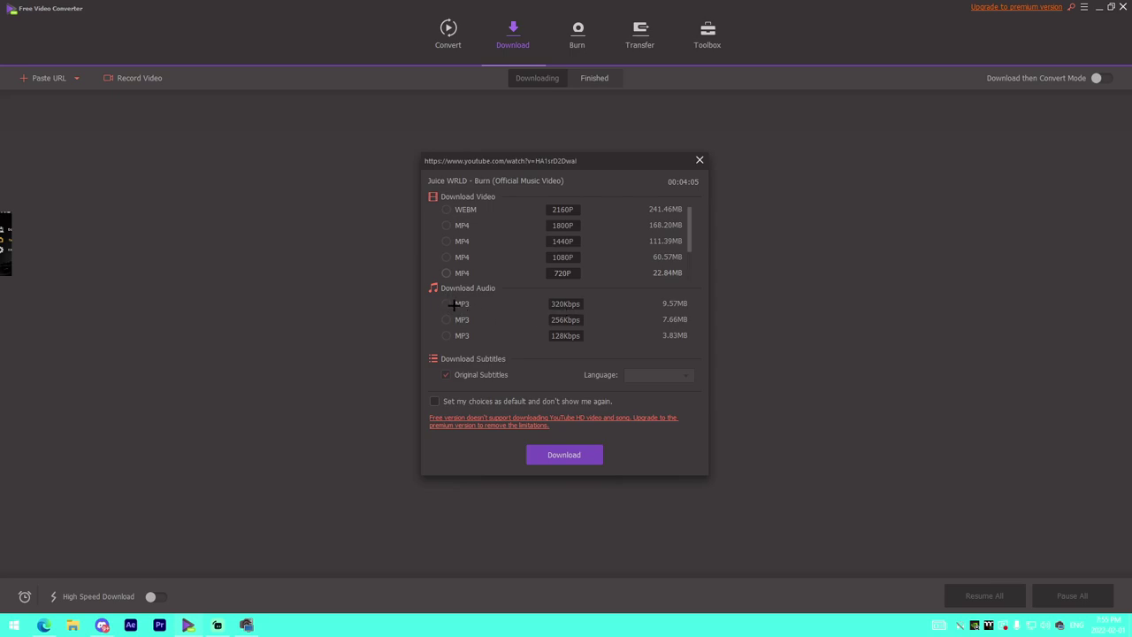
click(461, 272)
click(543, 454)
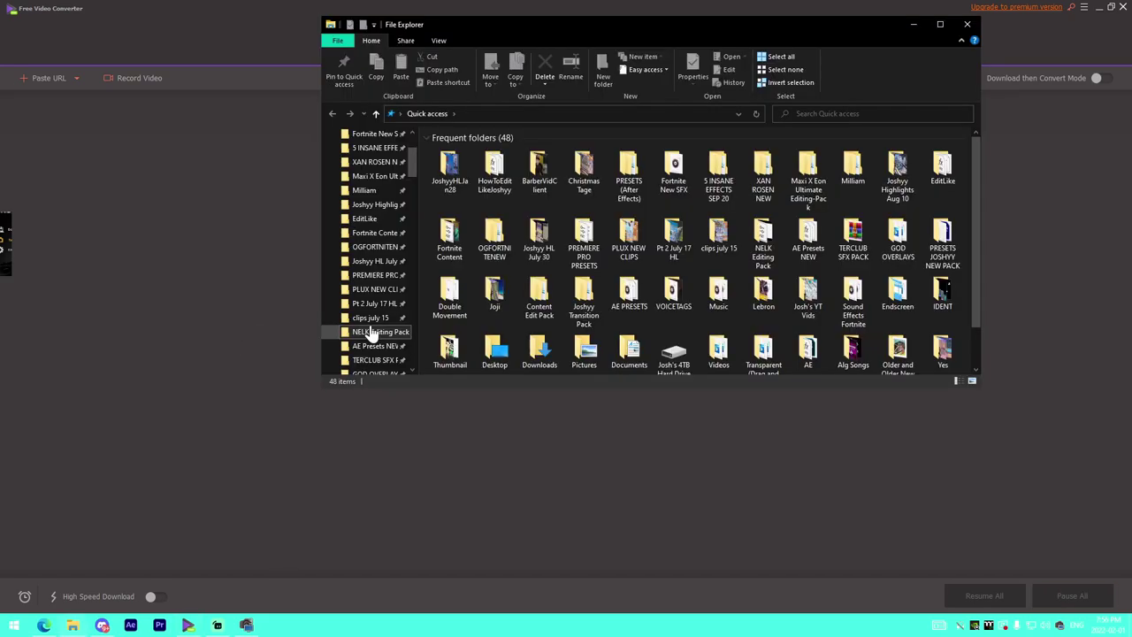
- In File Explorer, go to E: > Wondershare Free Video Converter > Downloaded
key(super+e)
scroll(371, 328, down, 5)
scroll(366, 292, down, 2)
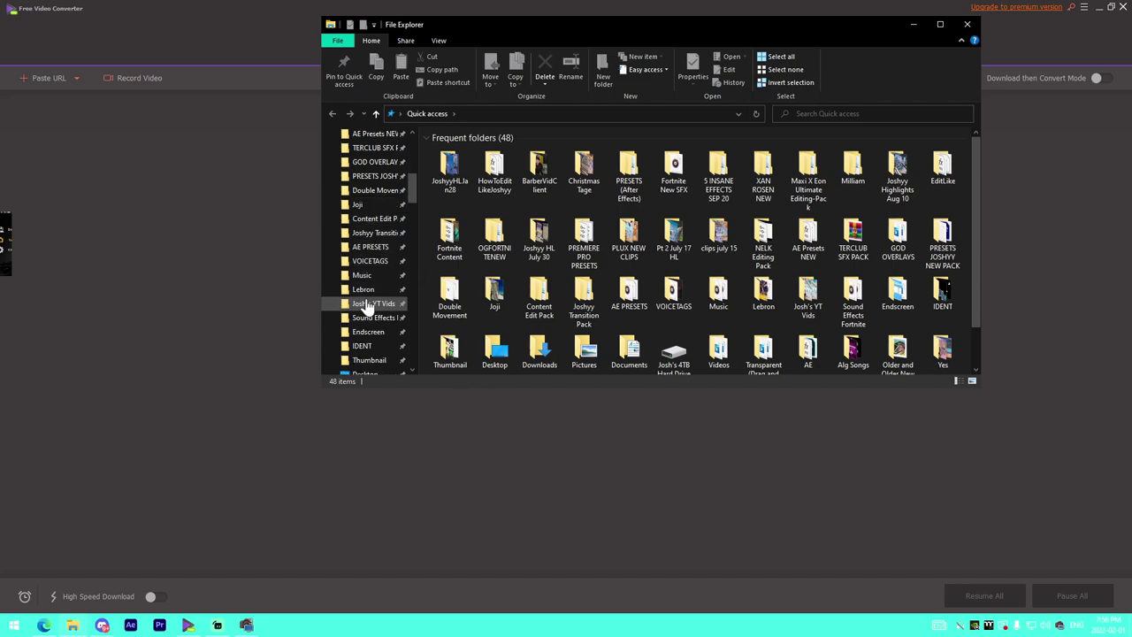
click(367, 304)
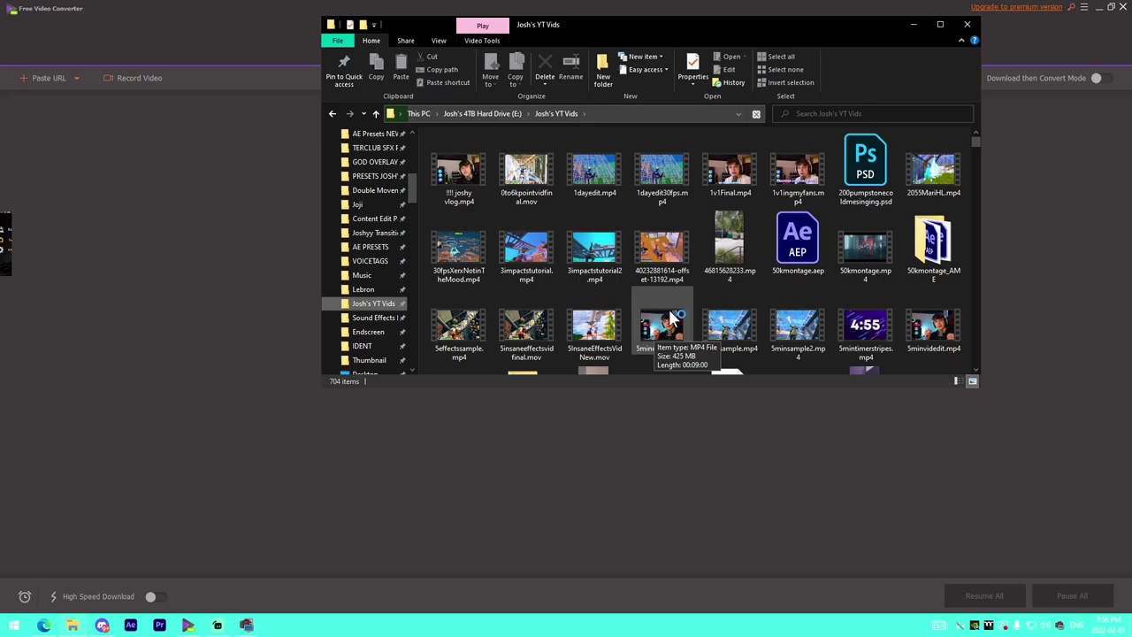
click(482, 113)
scroll(534, 298, up, 15)
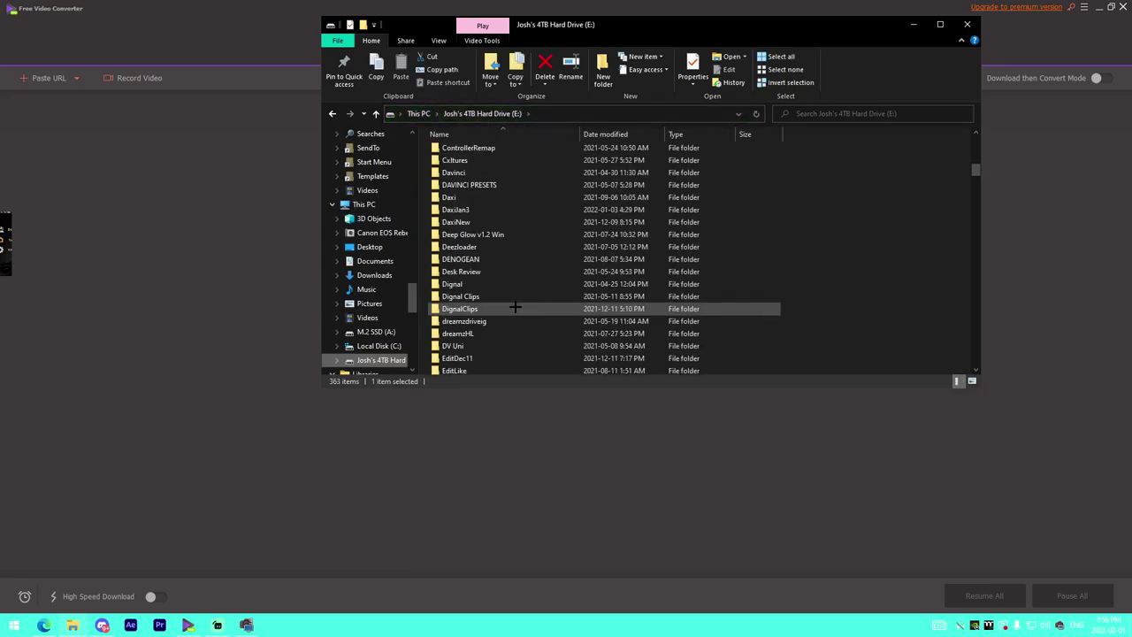
scroll(510, 307, down, 20)
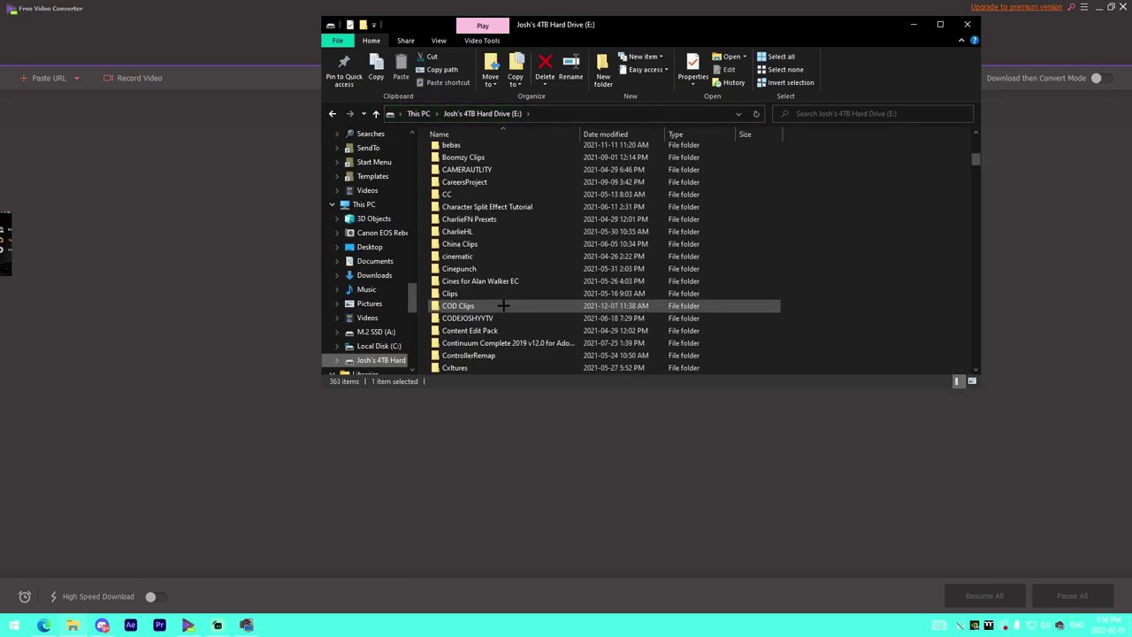
scroll(510, 306, down, 20)
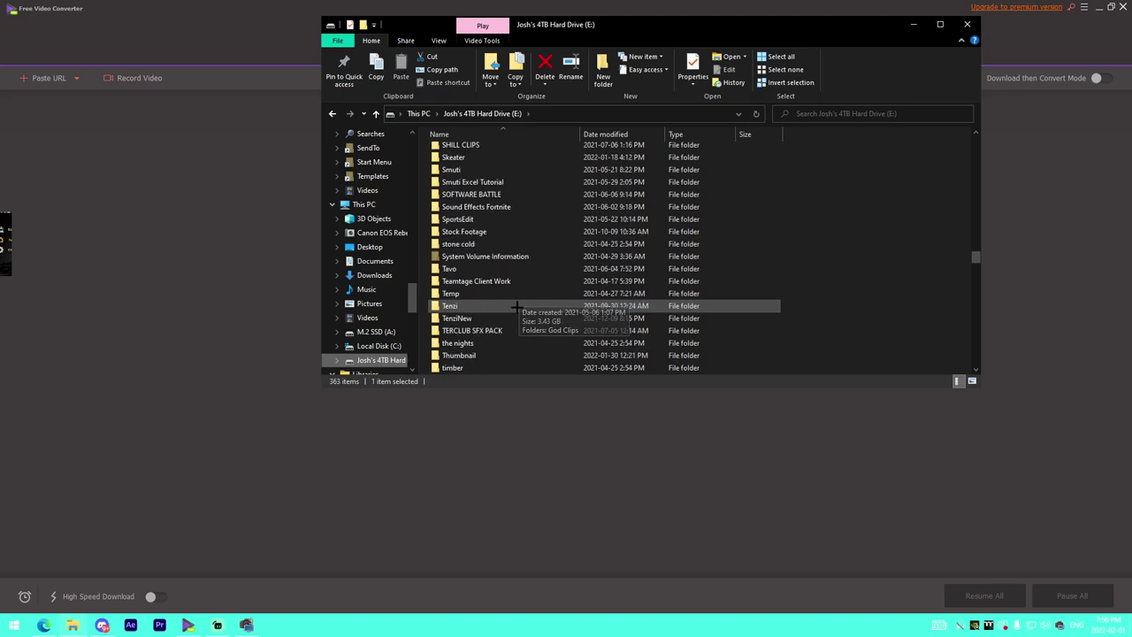
double_click(501, 293)
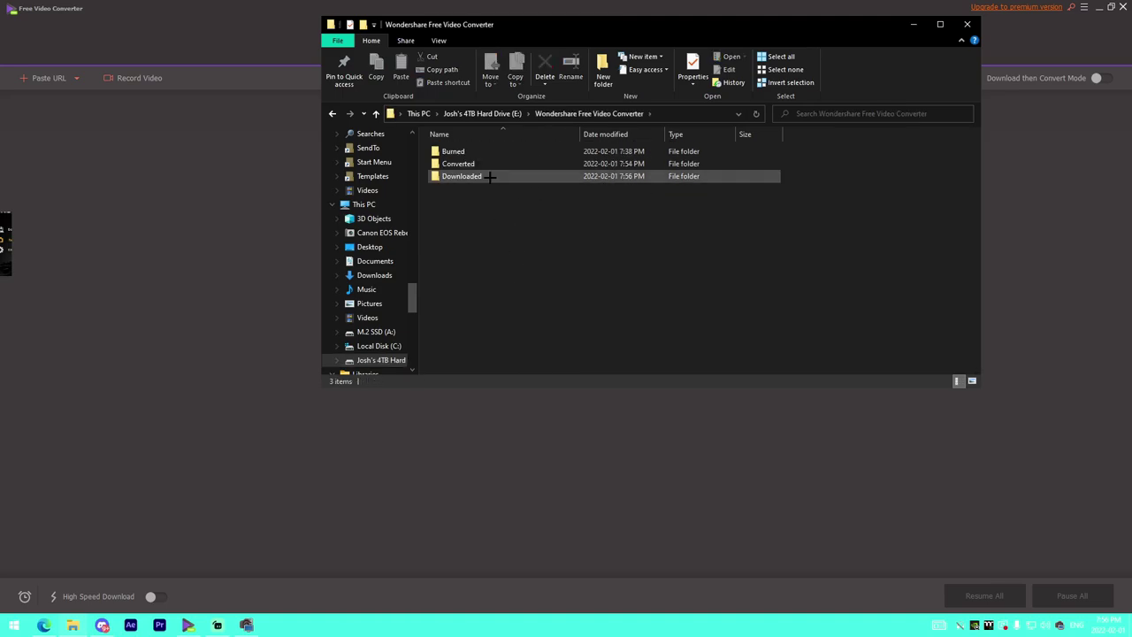
double_click(479, 178)
- Play the downloaded Juice WRLD Burn MP4, skip to about 0:45, and lower the volume
double_click(527, 170)
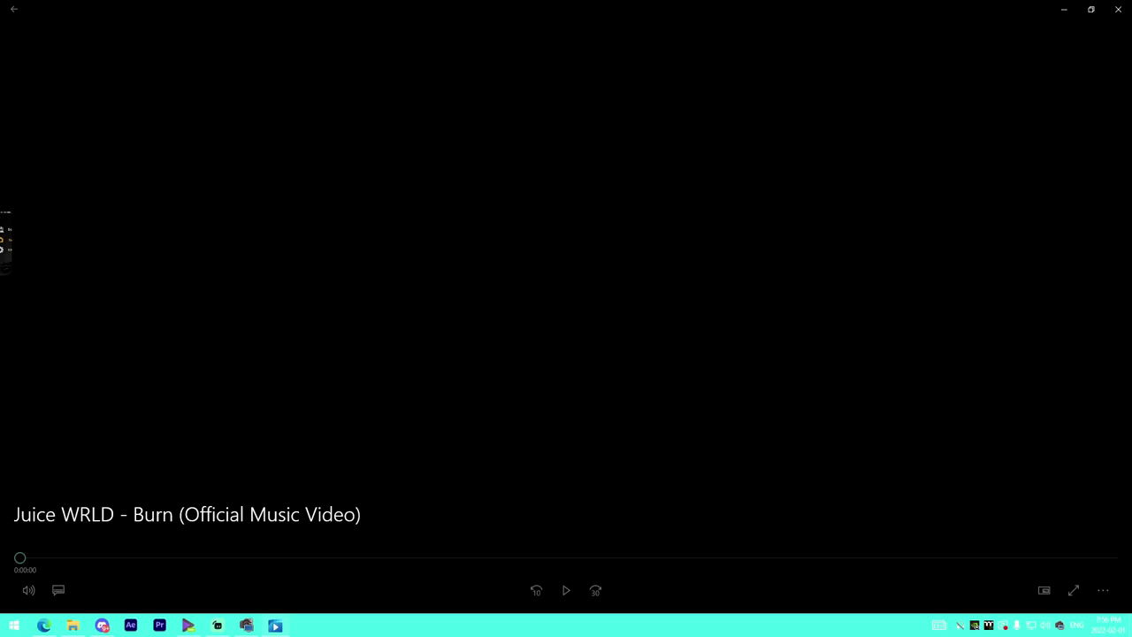
click(221, 571)
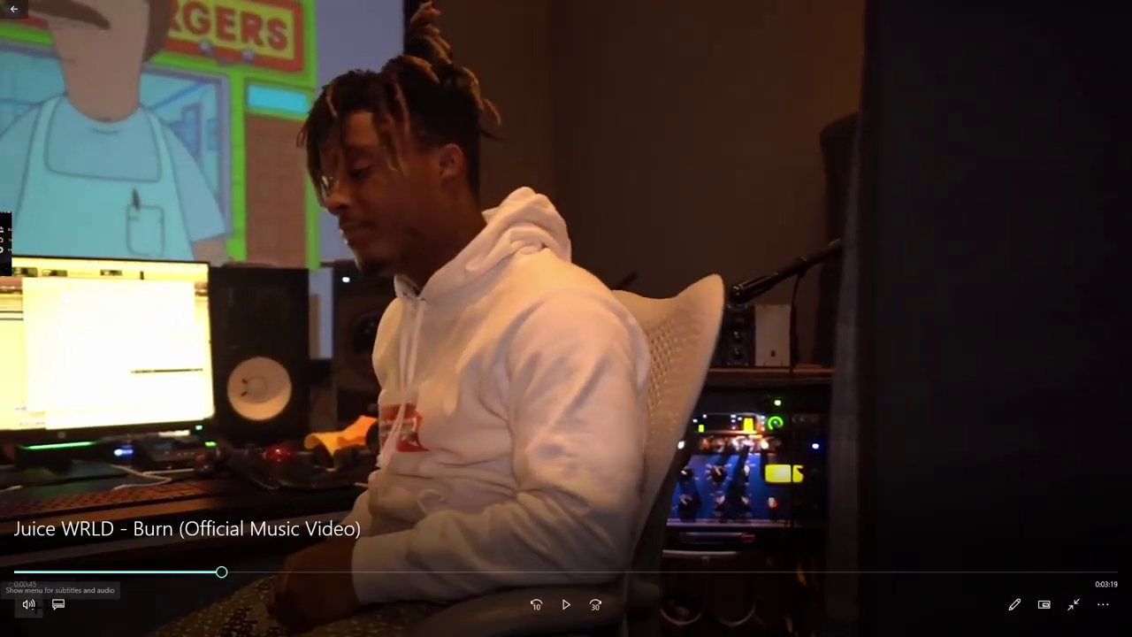
mouse_move(28, 604)
click(76, 566)
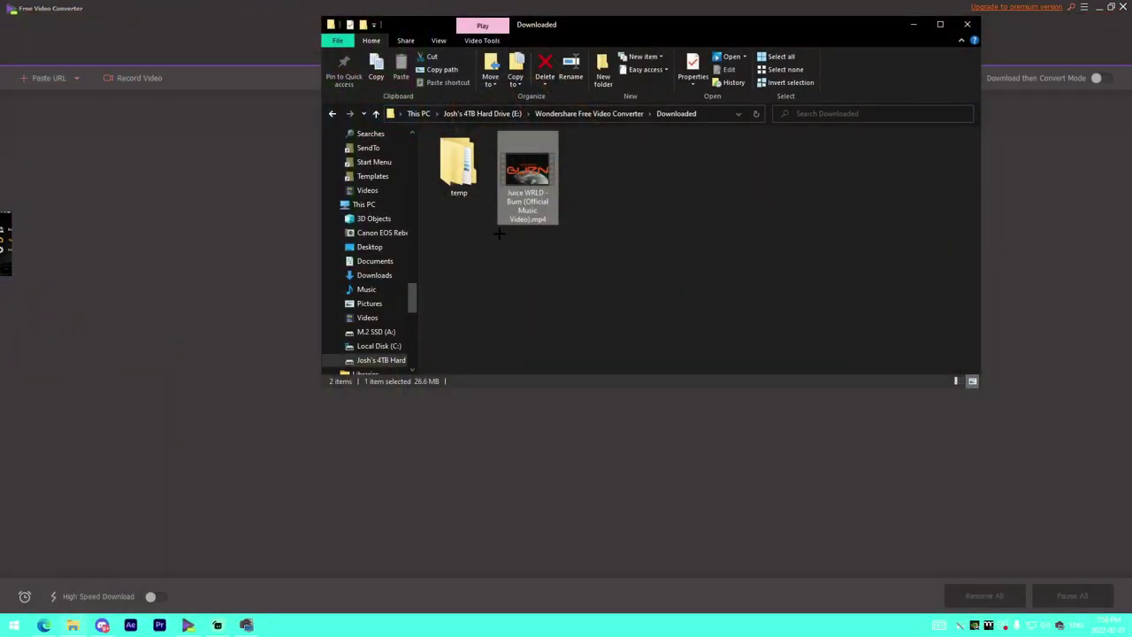
- Close File Explorer, view the Burn page, then show the Transfer page
click(967, 25)
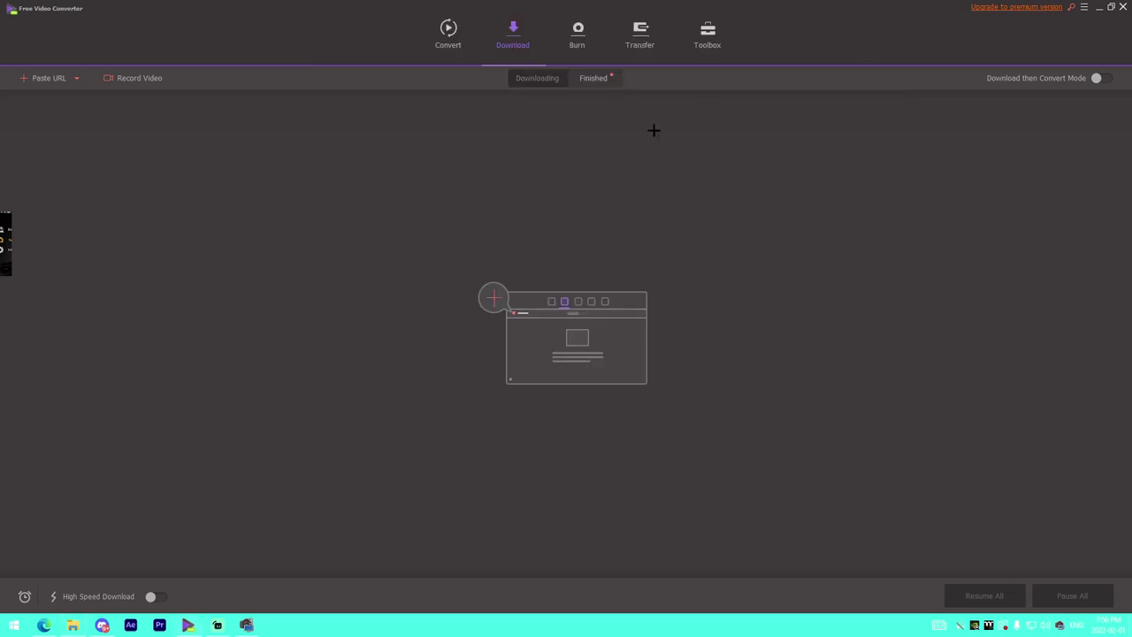
click(589, 36)
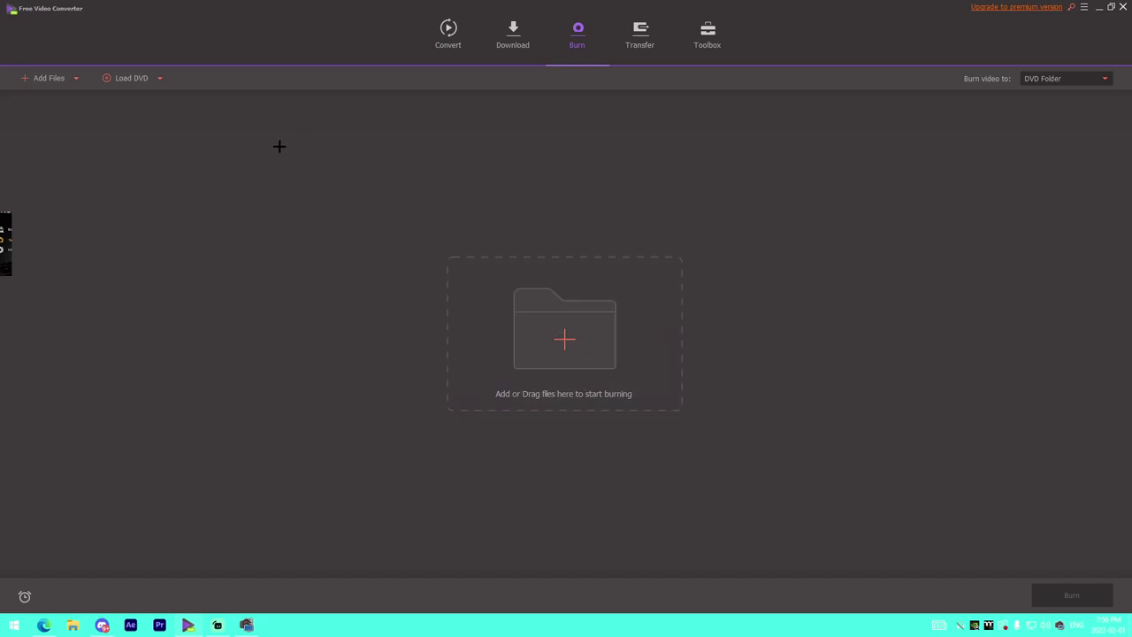
click(660, 43)
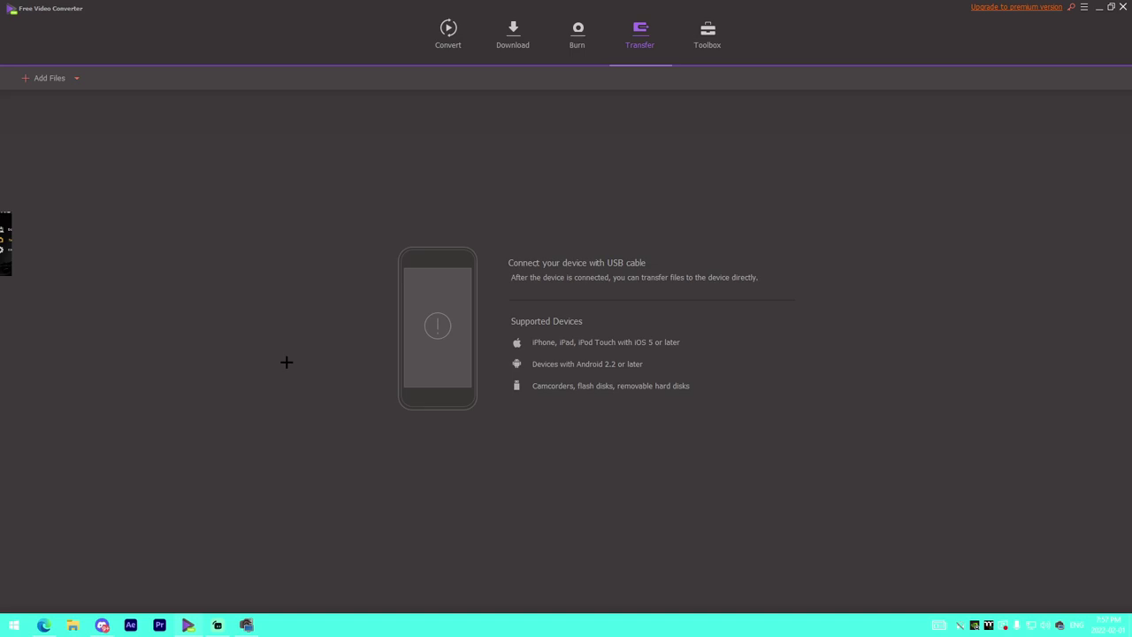
- Open the GIF Maker from the Toolbox, set to Video to GIF
click(708, 36)
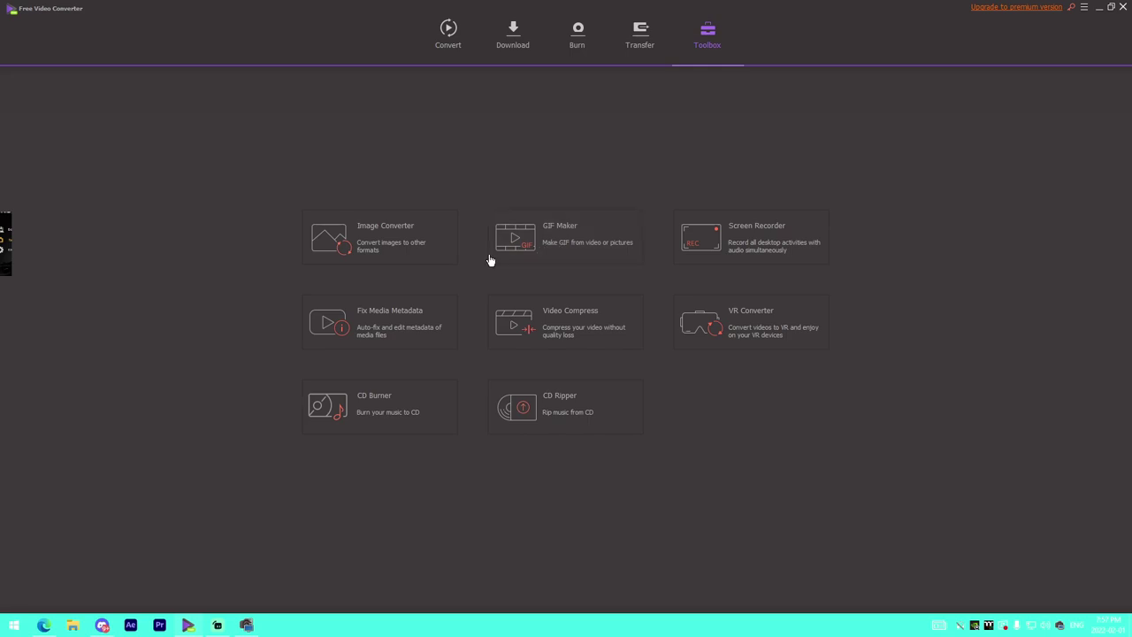
click(565, 252)
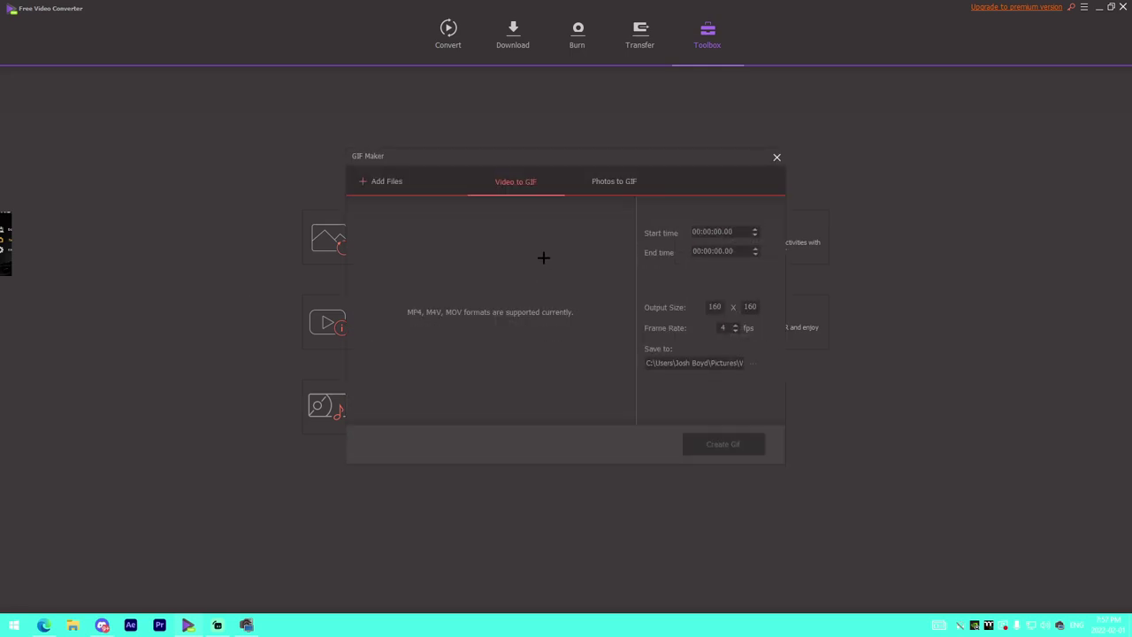
- Load a Fortnite gameplay clip from Videos into the GIF Maker, then close it
click(382, 182)
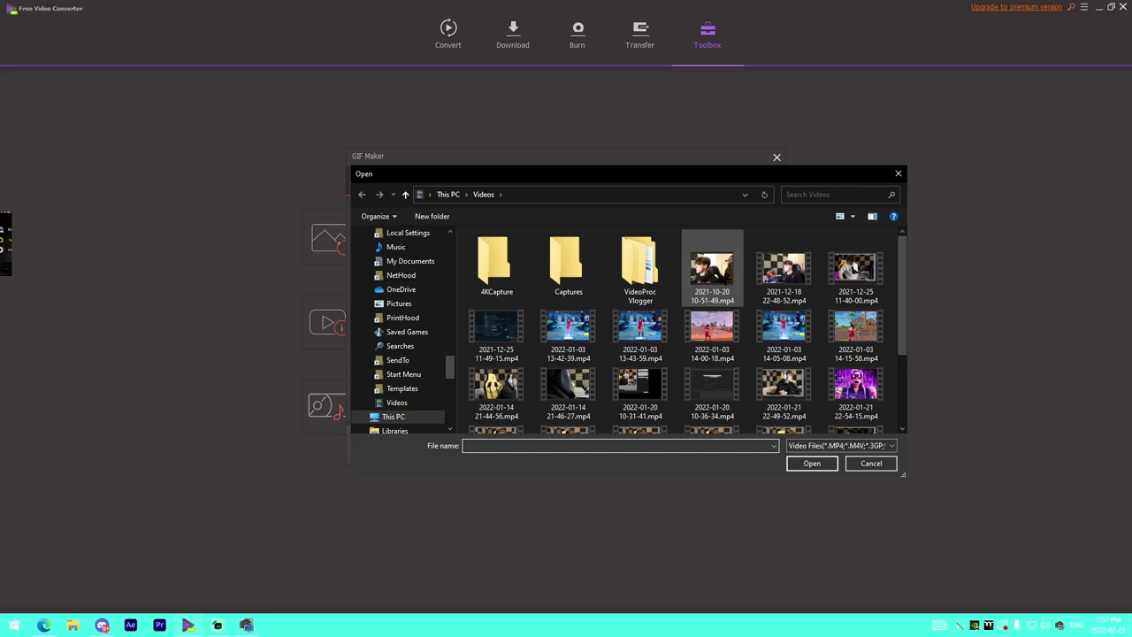
click(855, 265)
click(568, 331)
click(812, 462)
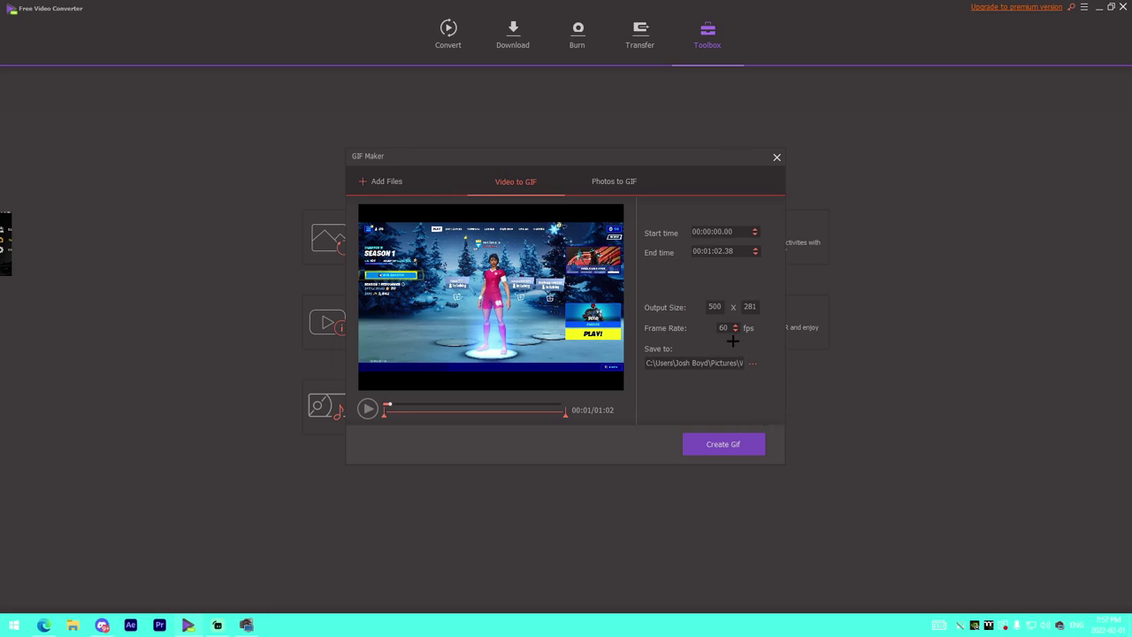
click(776, 156)
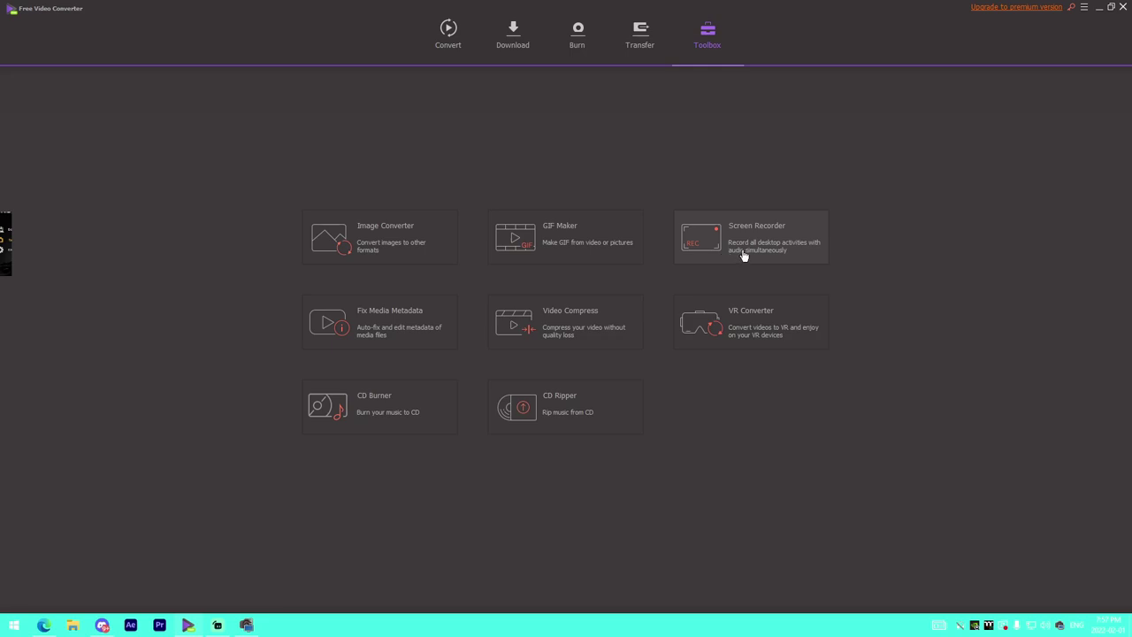
click(564, 350)
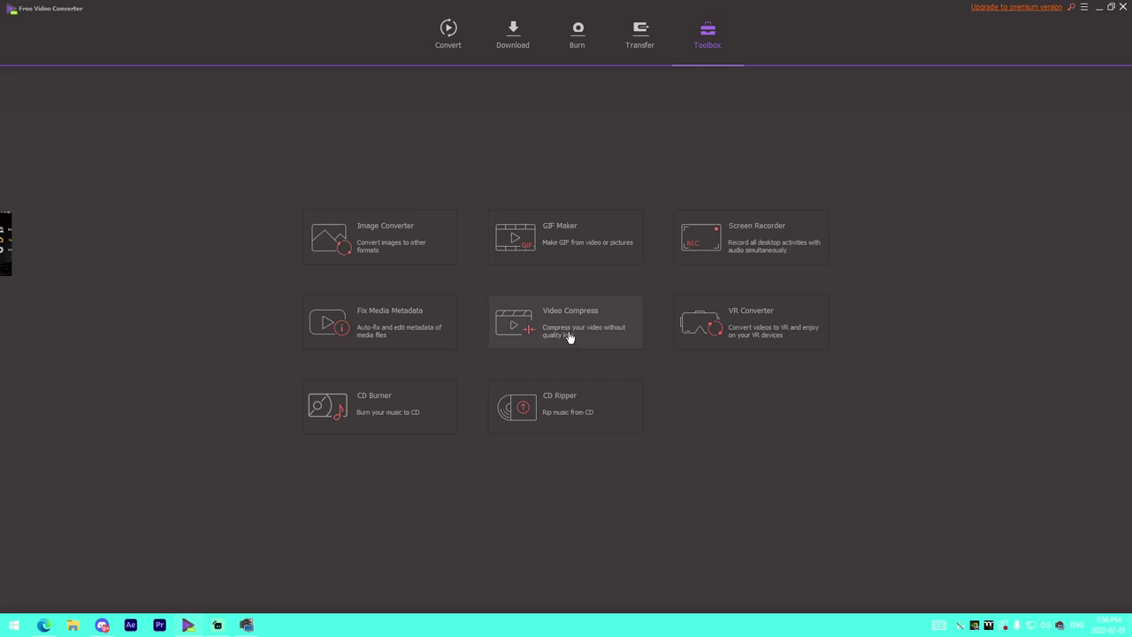